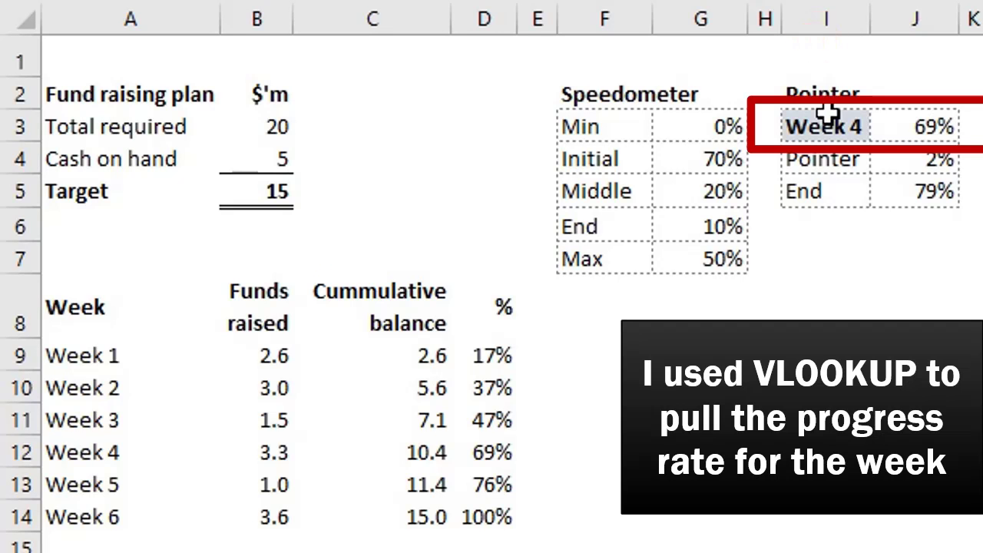
Switch the week in cell I3 to Week 2, then Week 4, and finally Week 3
{"action": "left_click", "coordinate": [838, 121]}
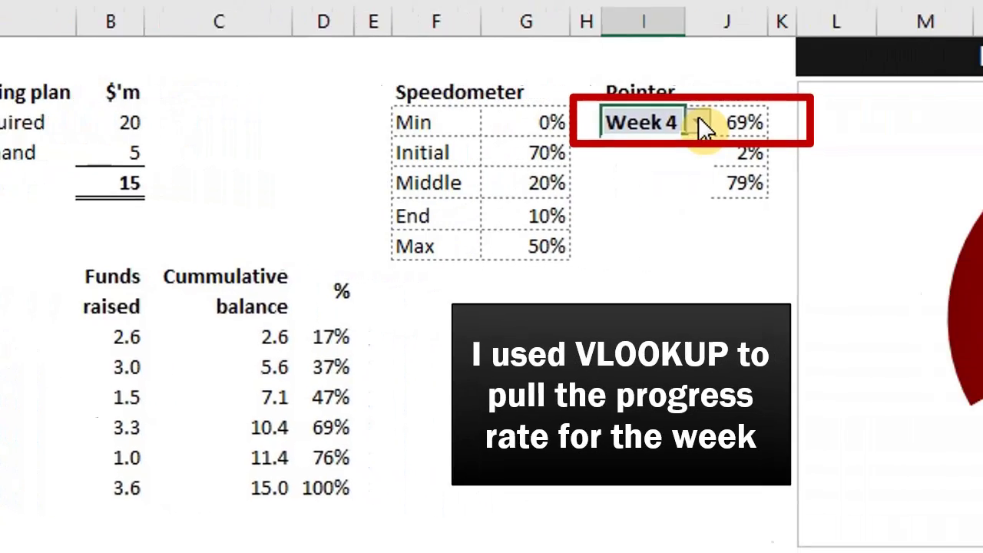
{"action": "left_click", "coordinate": [879, 126]}
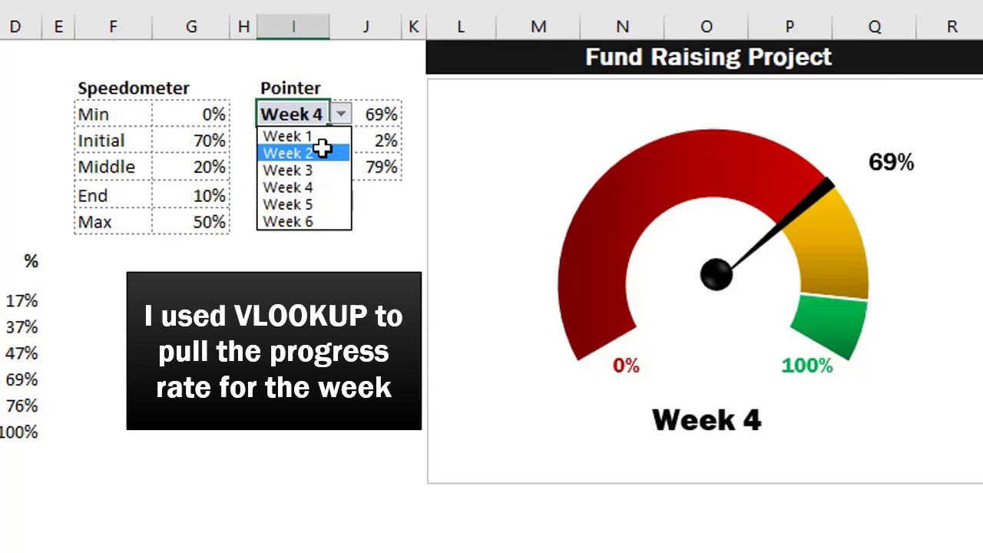
{"action": "left_click", "coordinate": [858, 172]}
{"action": "left_click", "coordinate": [272, 113]}
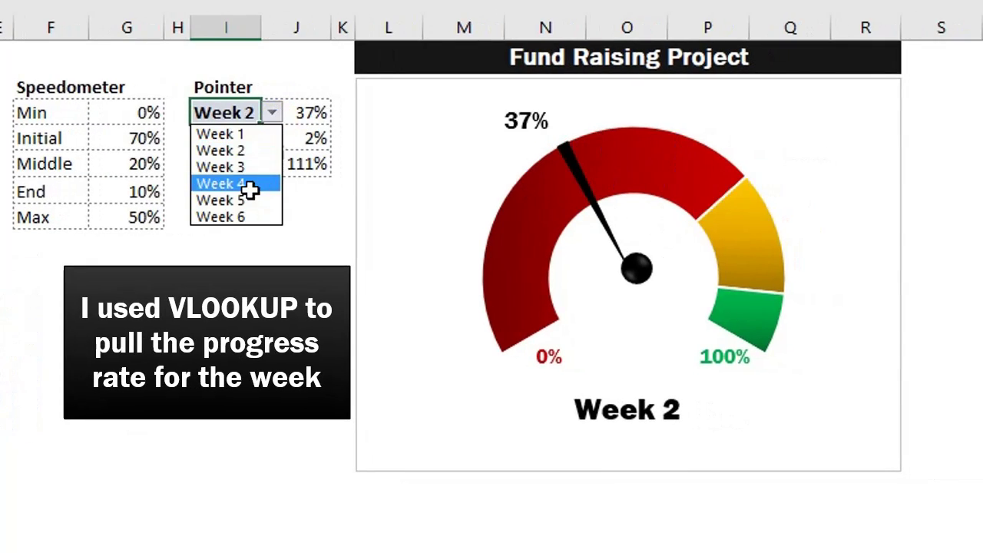
{"action": "left_click", "coordinate": [253, 184]}
{"action": "left_click", "coordinate": [272, 113]}
{"action": "left_click", "coordinate": [251, 163]}
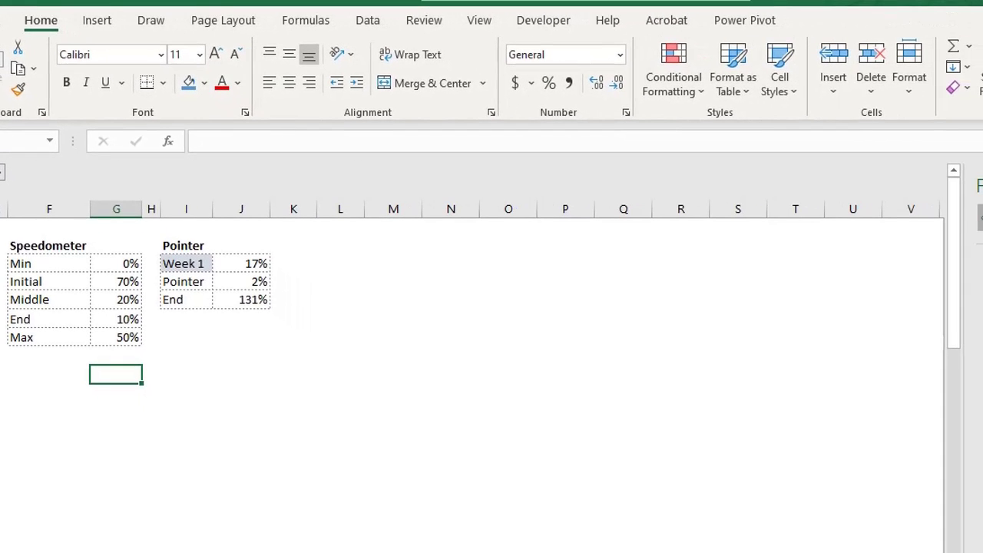
Insert a doughnut chart from the Speedometer labels and values in F3:G7
{"action": "left_click_drag", "start_coordinate": [26, 264], "coordinate": [111, 336]}
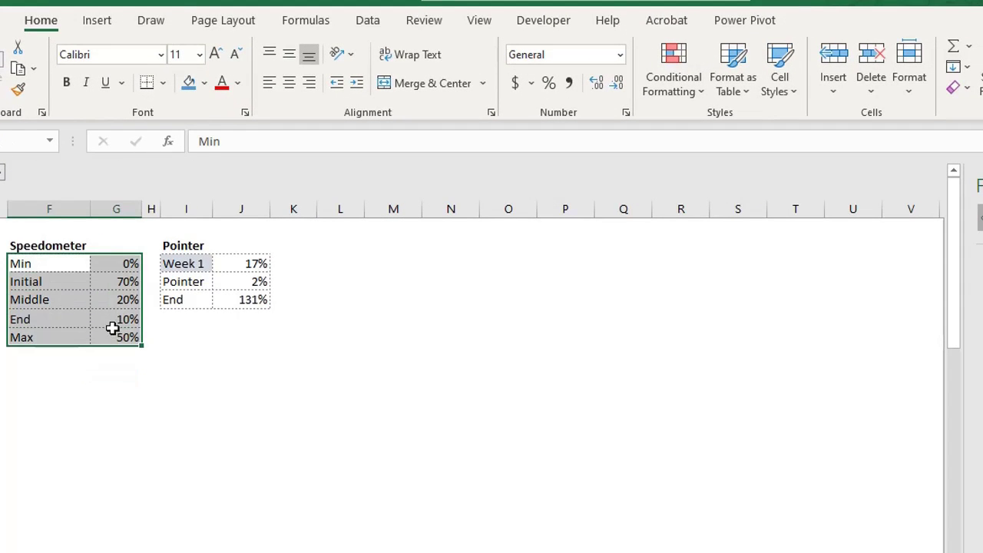
{"action": "left_click", "coordinate": [103, 23]}
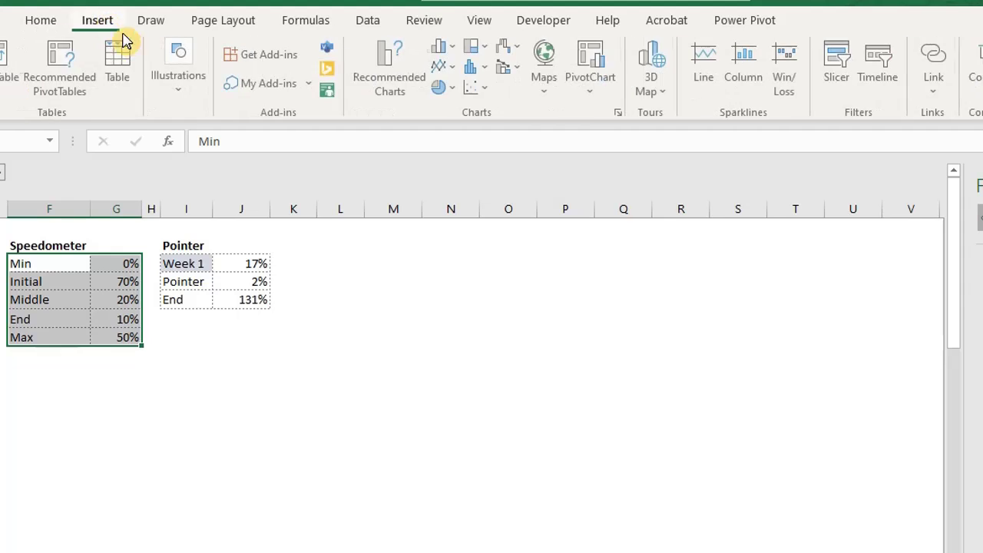
{"action": "left_click", "coordinate": [444, 87]}
{"action": "left_click", "coordinate": [461, 321]}
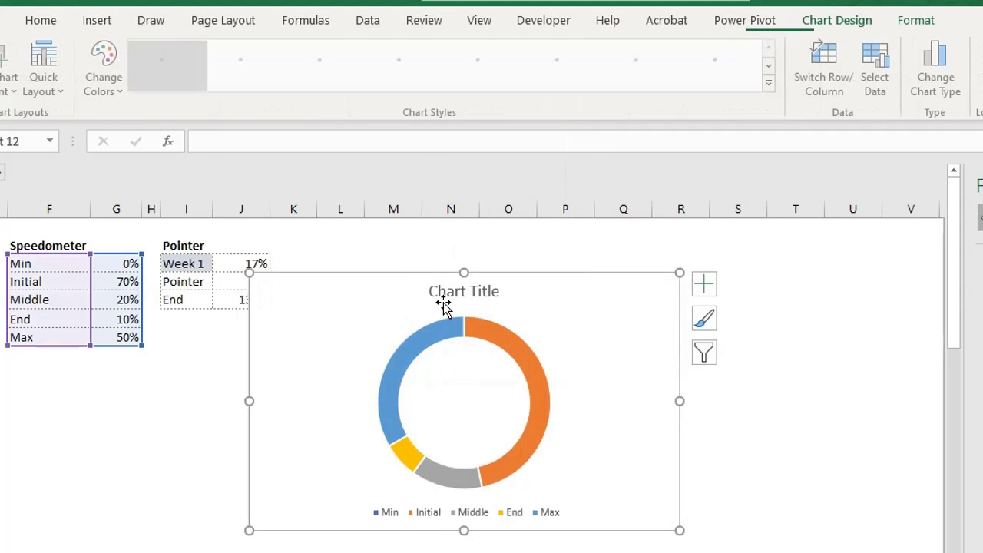
Reposition the chart and bring up Format Data Series for its doughnut ring
{"action": "left_click_drag", "start_coordinate": [416, 274], "coordinate": [442, 247]}
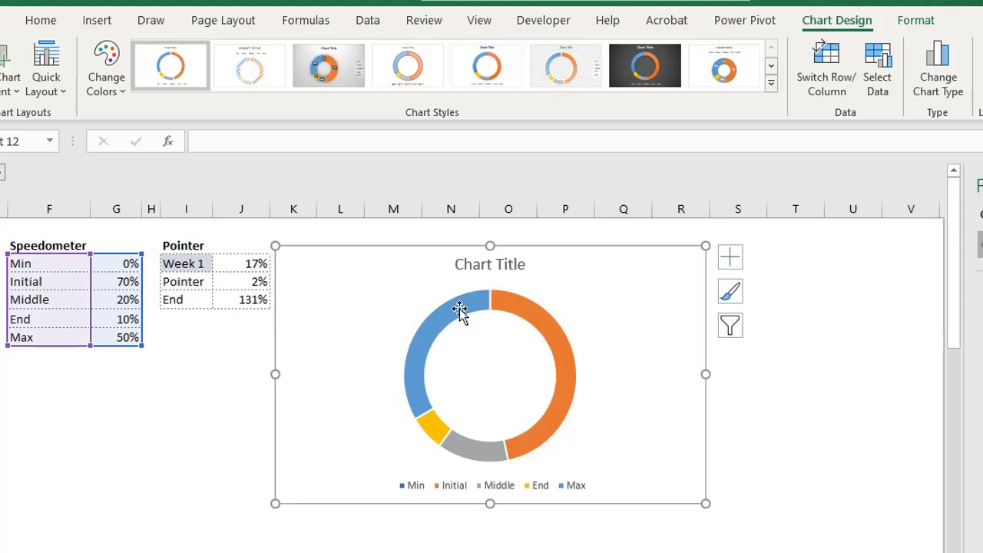
{"action": "left_click", "coordinate": [460, 309]}
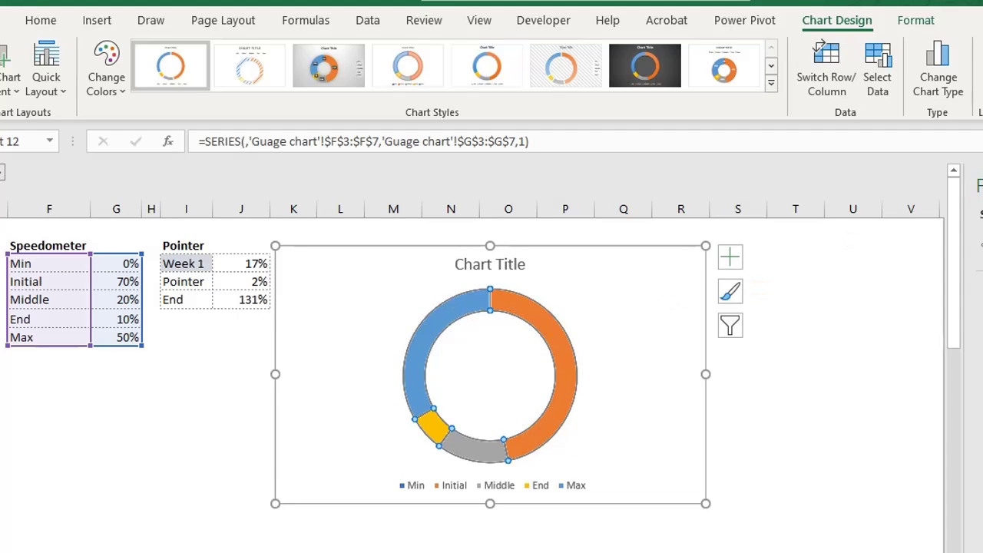
{"action": "left_click_drag", "start_coordinate": [960, 208], "coordinate": [794, 189]}
In Format Data Series, set Angle of first slice to 240 and Doughnut Hole Size to 60%
{"action": "left_click", "coordinate": [912, 332]}
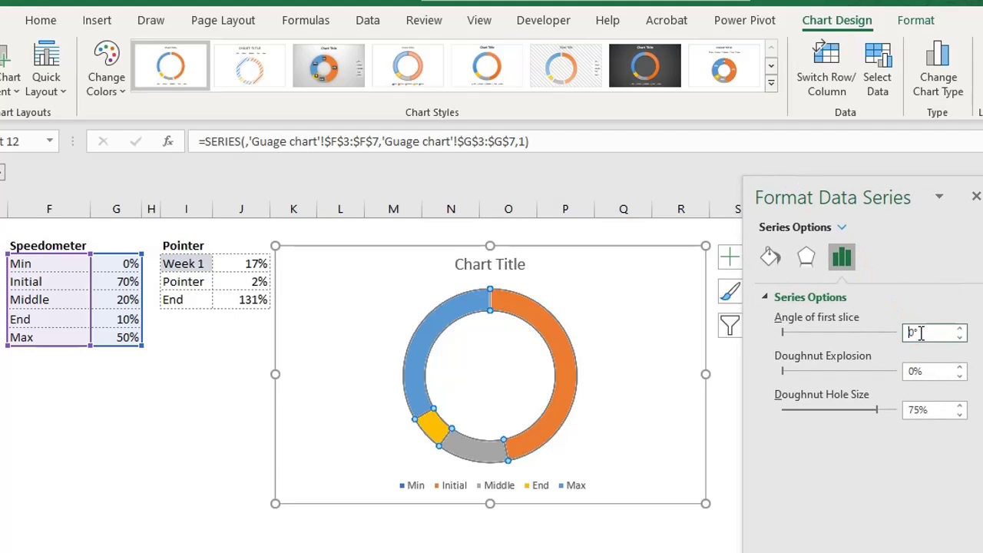
{"action": "double_click", "coordinate": [932, 330]}
{"action": "type", "text": "240"}
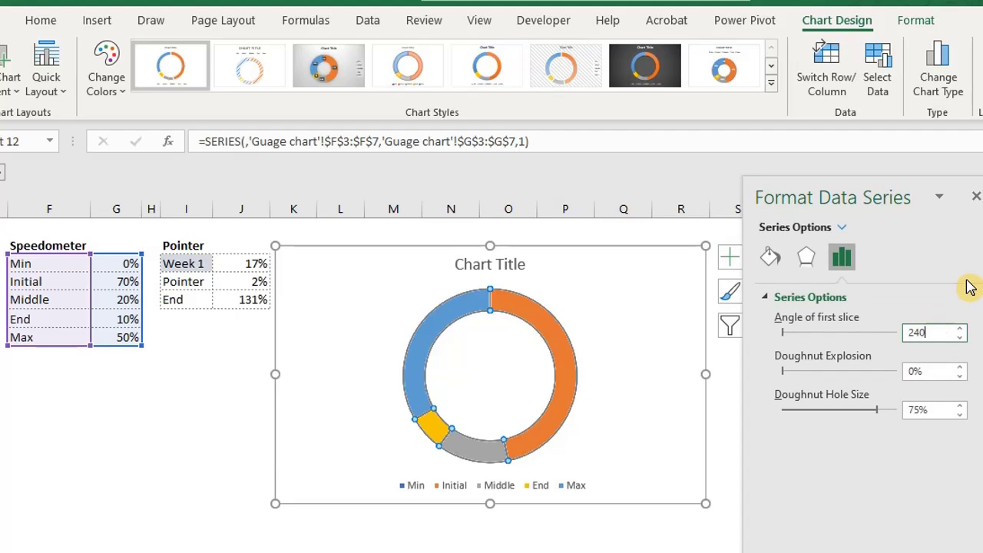
{"action": "key", "text": "Return"}
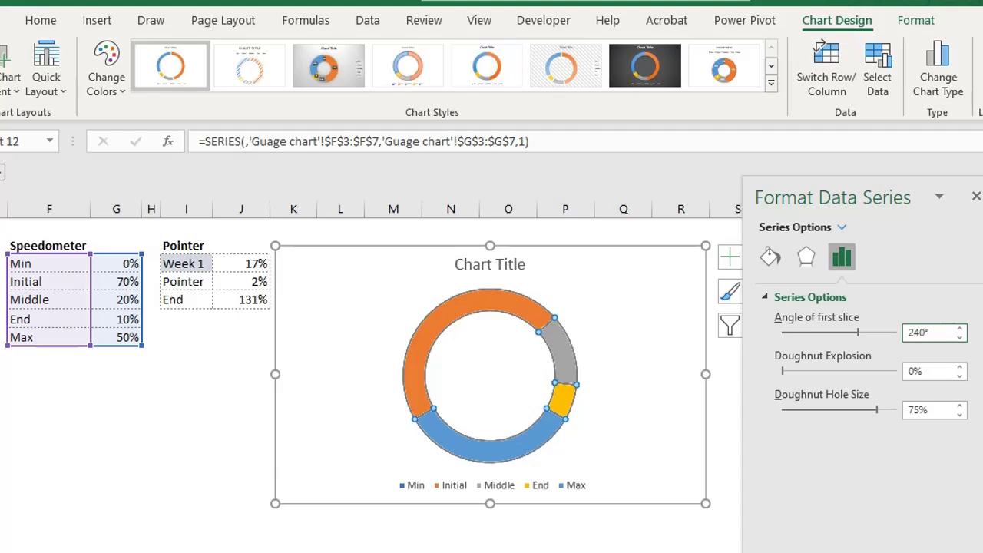
{"action": "left_click_drag", "start_coordinate": [931, 410], "coordinate": [902, 420]}
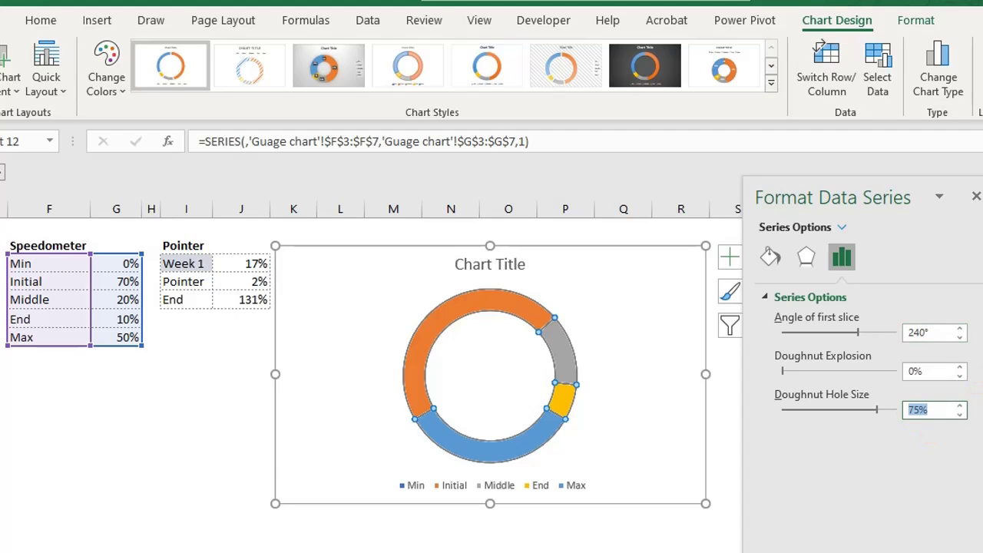
{"action": "type", "text": "60"}
{"action": "key", "text": "Return"}
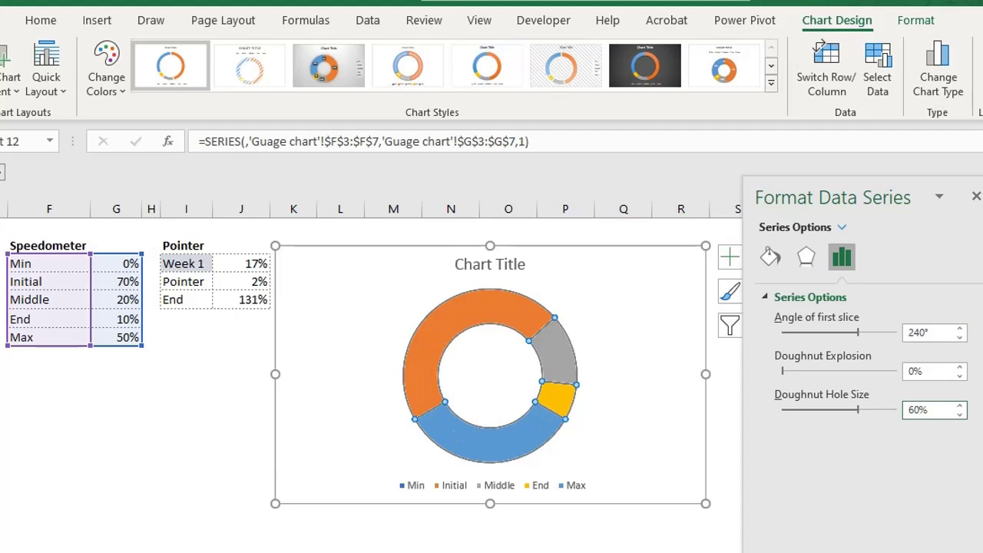
Delete the doughnut chart's legend and its chart title
{"action": "left_click", "coordinate": [516, 485]}
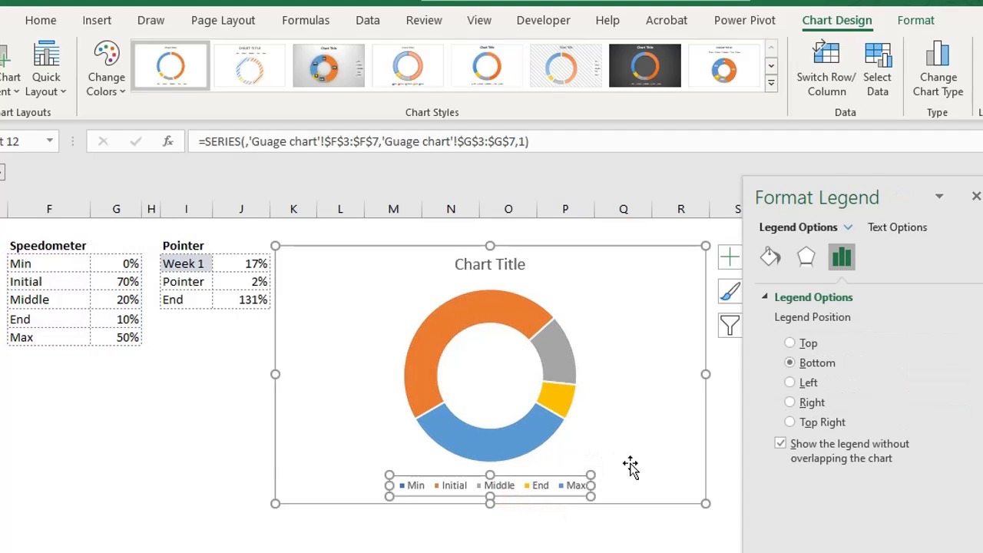
{"action": "key", "text": "Delete"}
{"action": "left_click", "coordinate": [480, 269]}
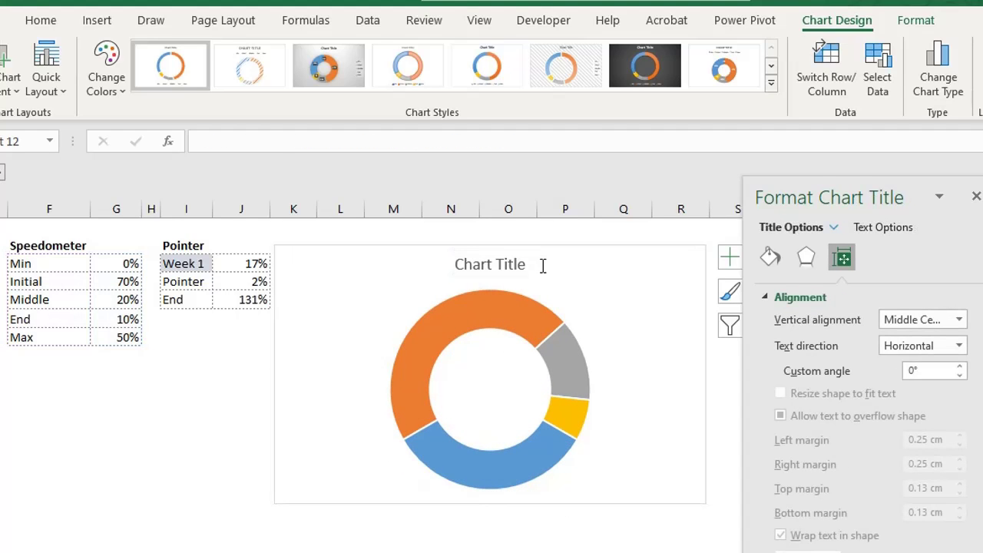
{"action": "key", "text": "Delete"}
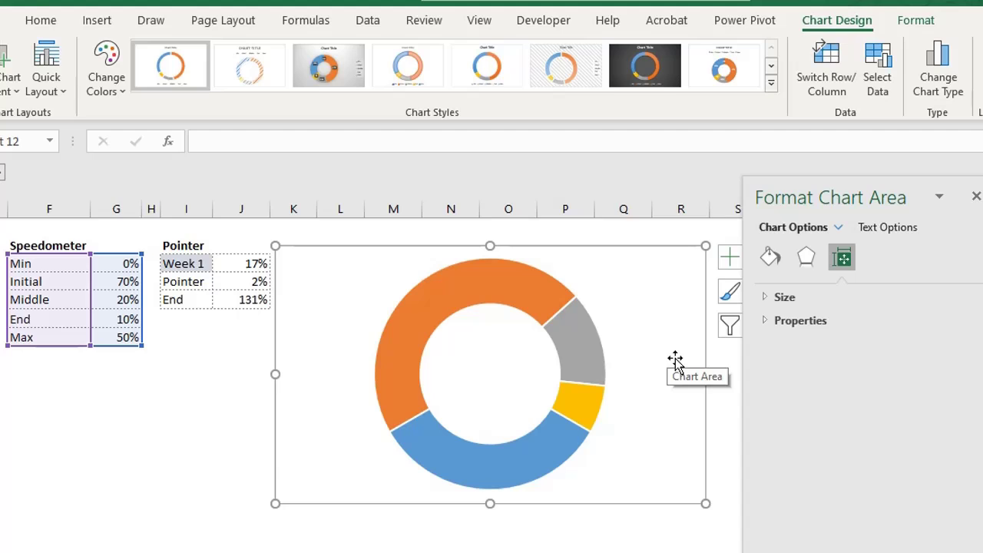
Show the chart area's Fill & Line settings and the Format ribbon commands
{"action": "left_click_drag", "start_coordinate": [779, 198], "coordinate": [829, 190]}
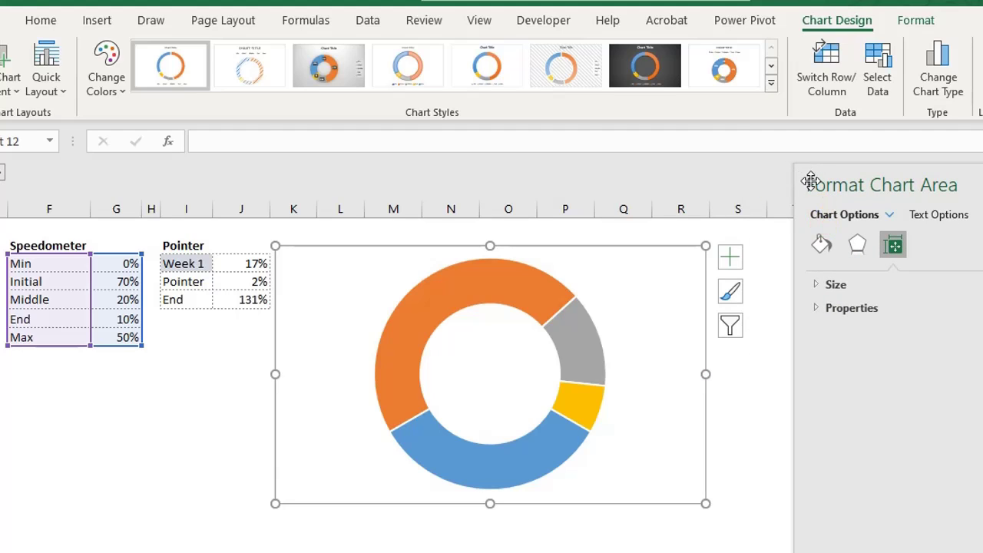
{"action": "left_click_drag", "start_coordinate": [812, 180], "coordinate": [785, 186]}
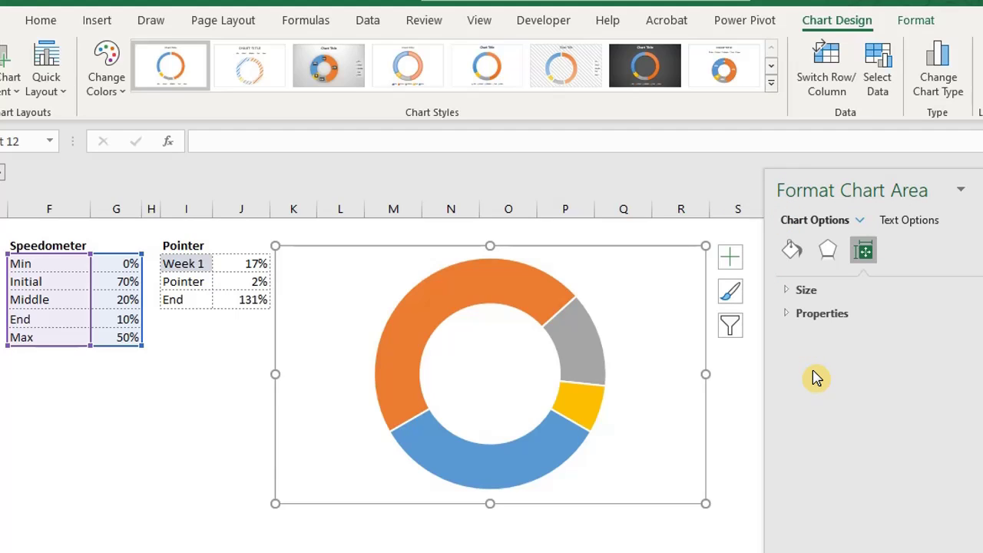
{"action": "left_click", "coordinate": [802, 255]}
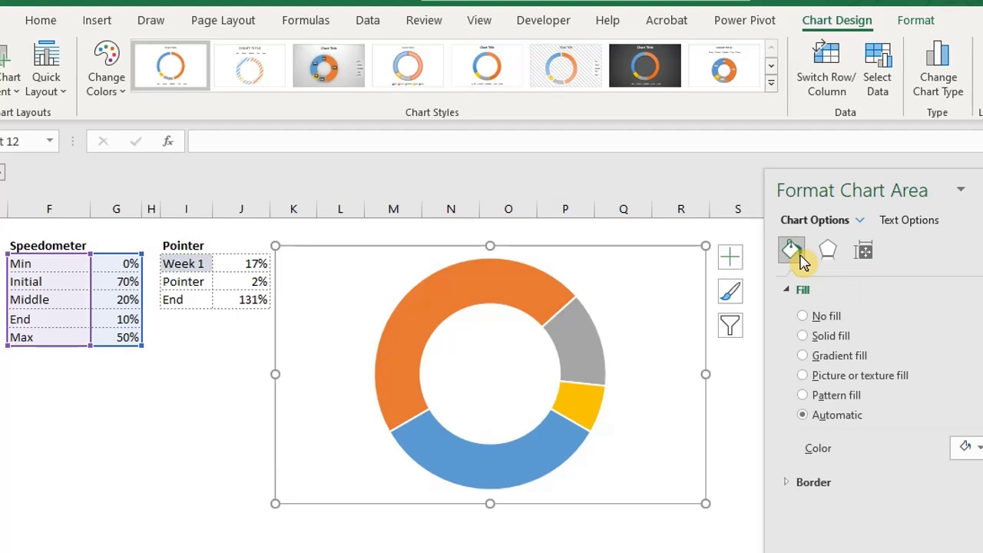
{"action": "left_click", "coordinate": [922, 25]}
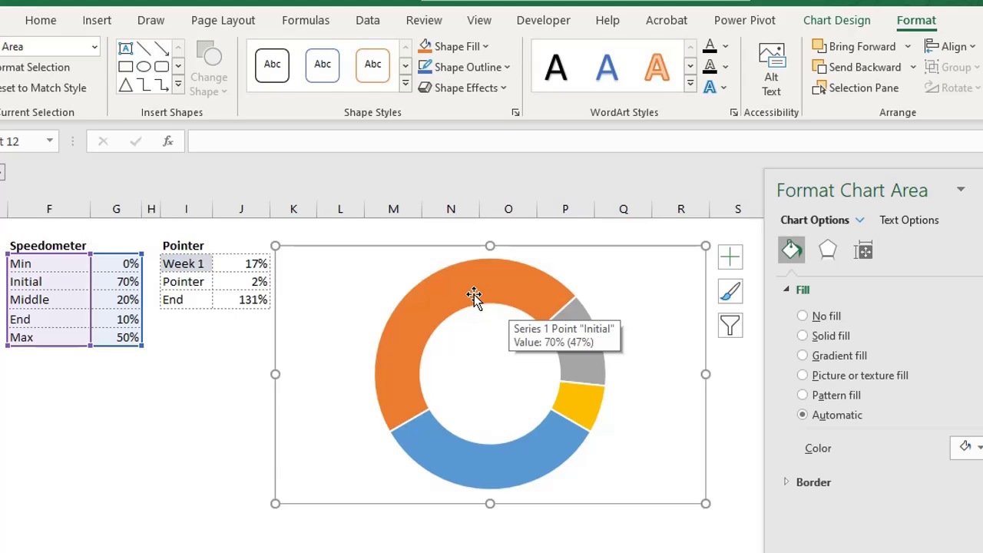
Fill the Initial slice dark red with a dark gradient
{"action": "left_click", "coordinate": [474, 296]}
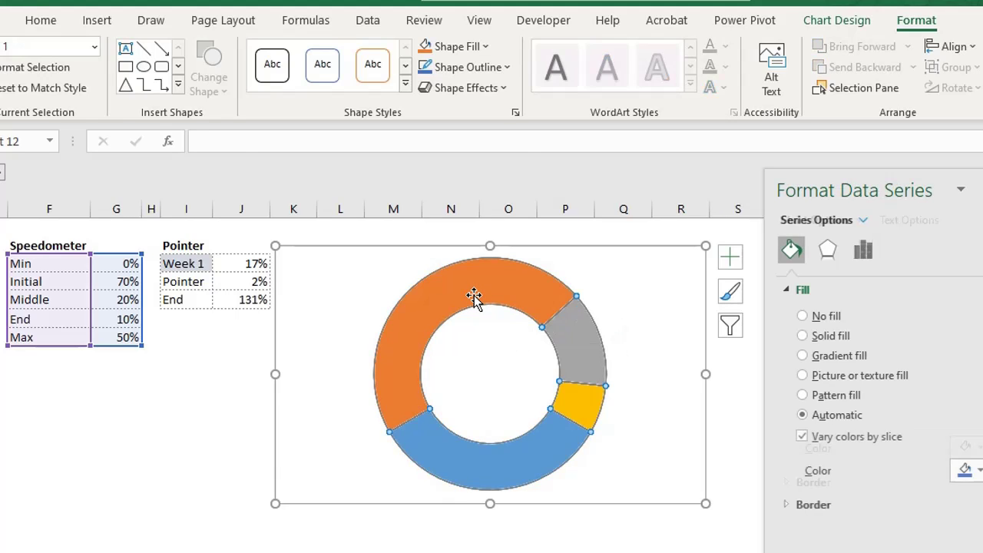
{"action": "left_click", "coordinate": [474, 295]}
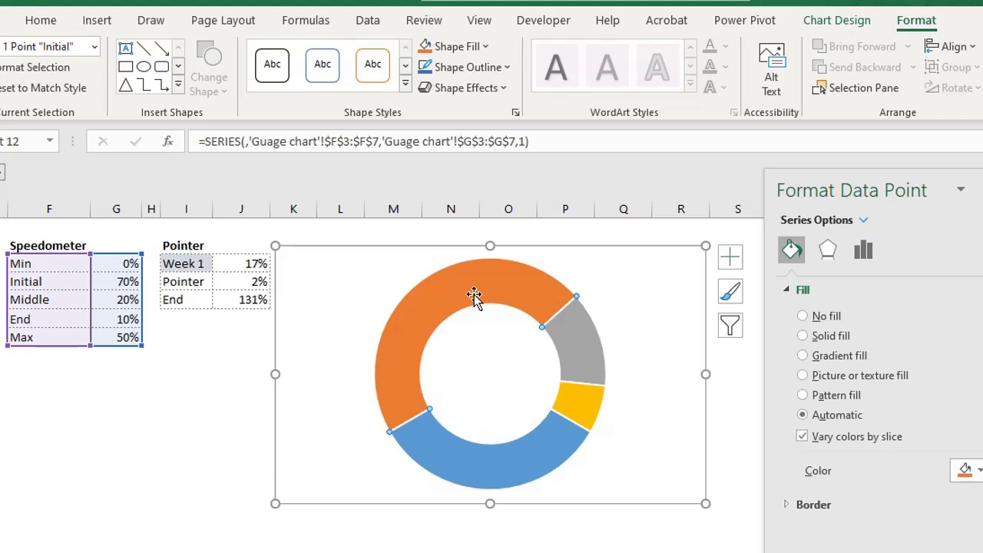
{"action": "left_click", "coordinate": [478, 48]}
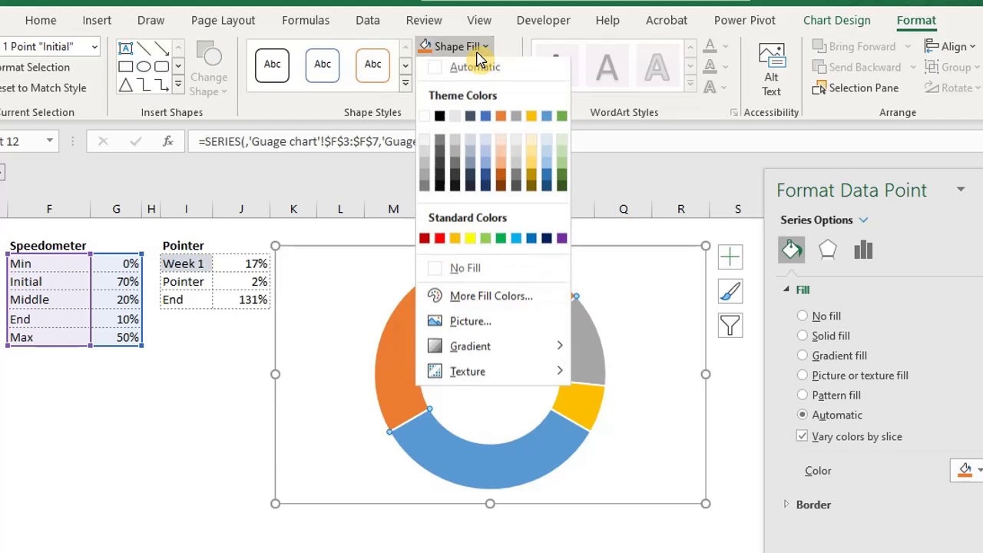
{"action": "left_click", "coordinate": [425, 245]}
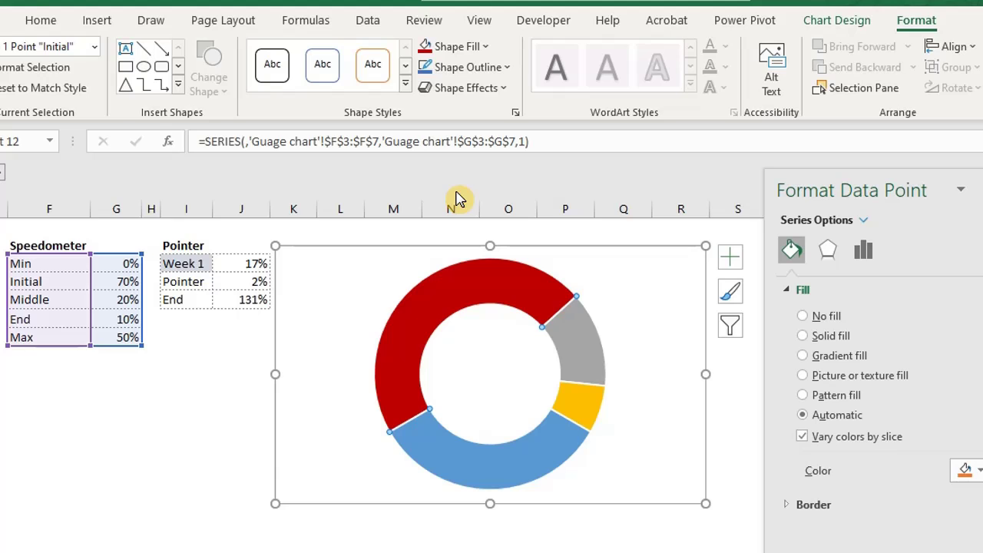
{"action": "left_click", "coordinate": [492, 52]}
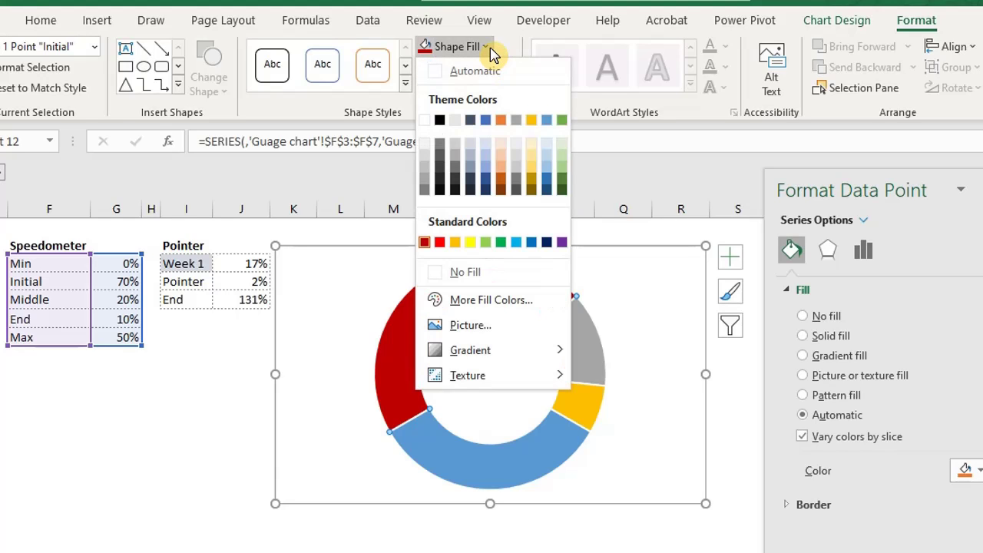
{"action": "mouse_move", "coordinate": [541, 355]}
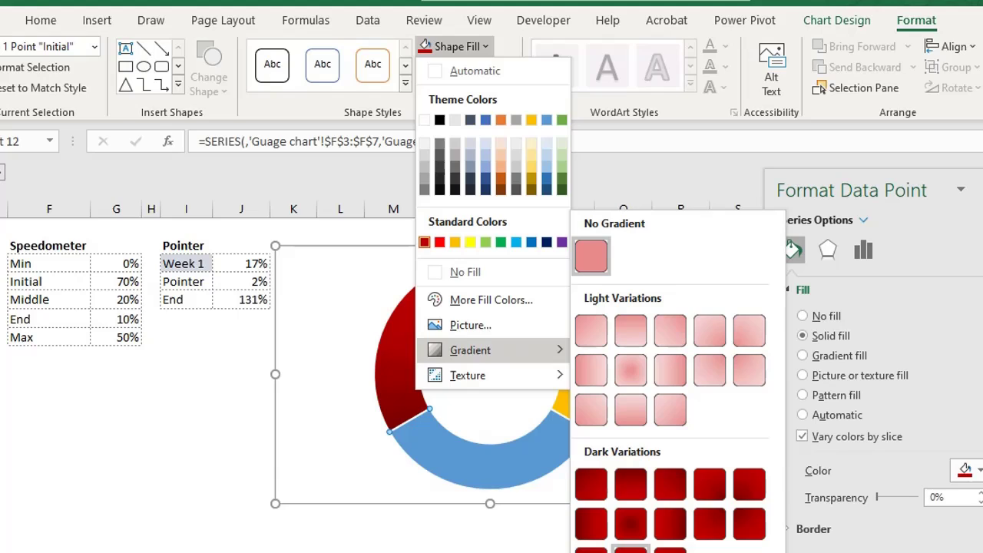
{"action": "left_click", "coordinate": [631, 550]}
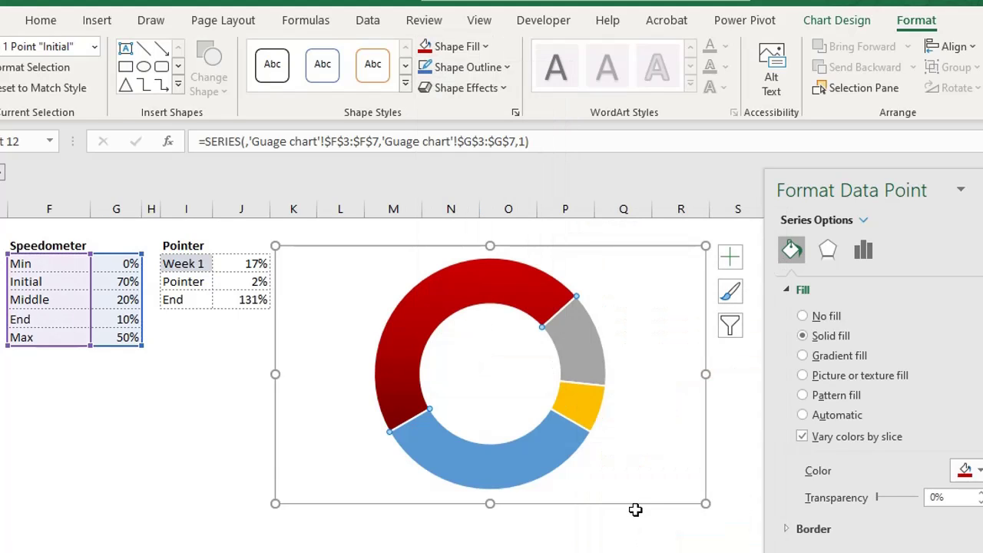
Fill the Middle slice gold with a dark gradient
{"action": "left_click", "coordinate": [584, 350]}
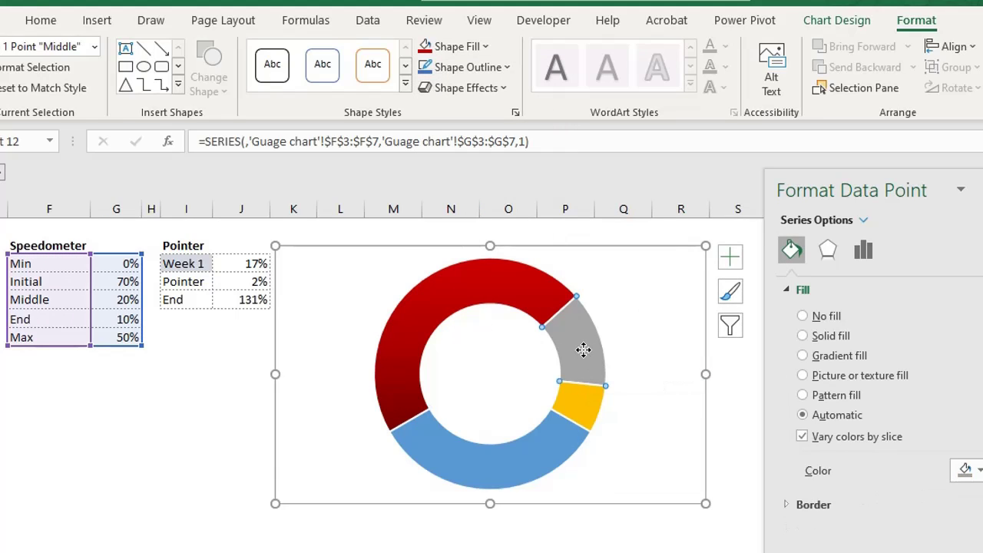
{"action": "left_click", "coordinate": [490, 48]}
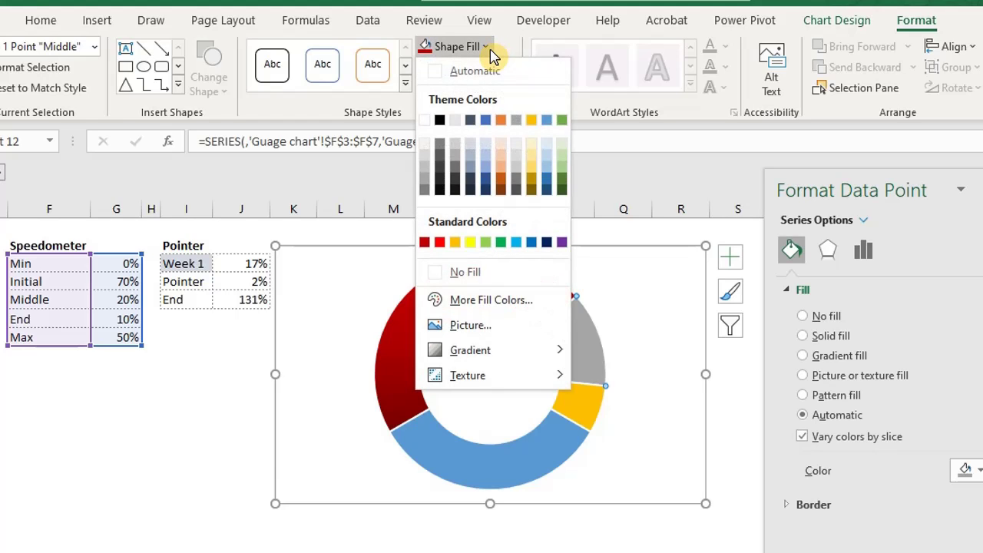
{"action": "left_click", "coordinate": [454, 244]}
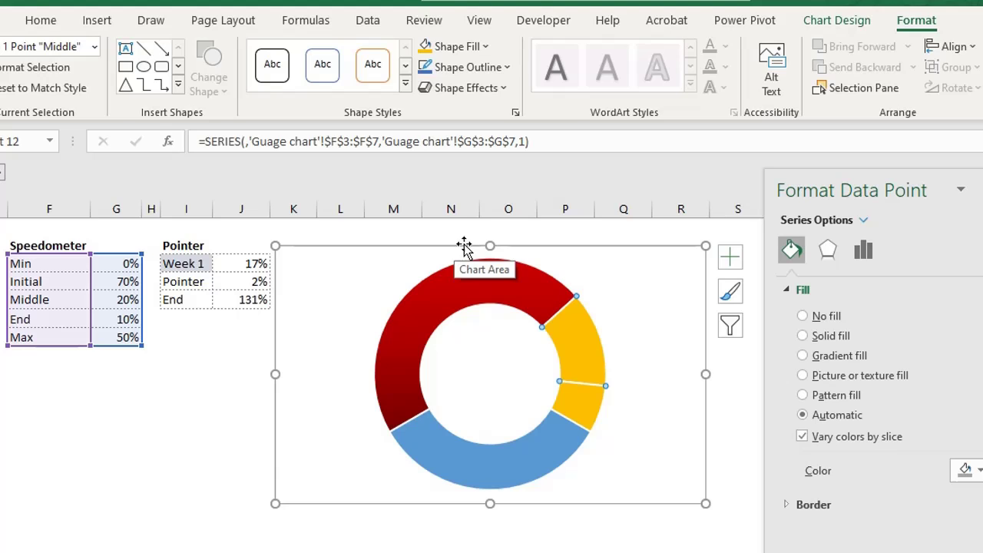
{"action": "left_click", "coordinate": [483, 49]}
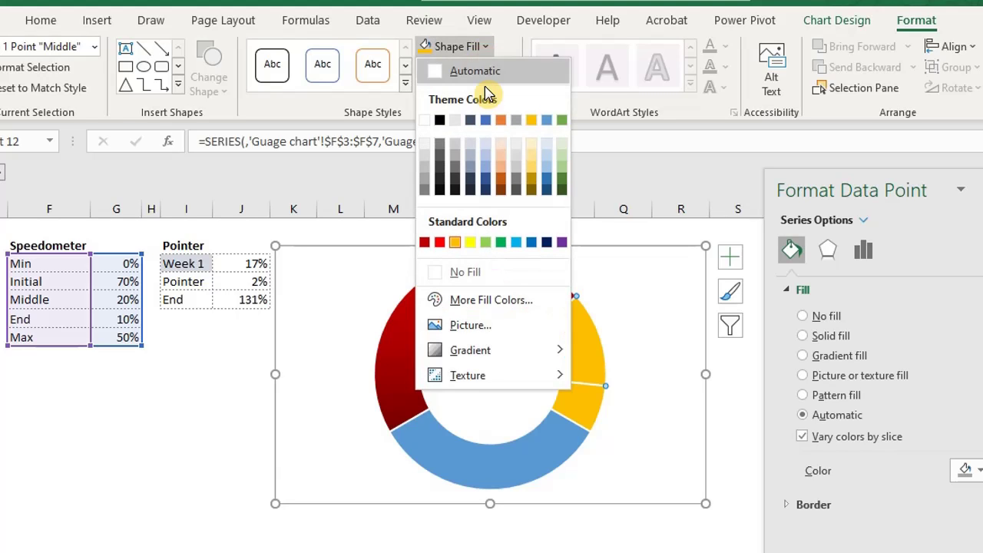
{"action": "mouse_move", "coordinate": [535, 359]}
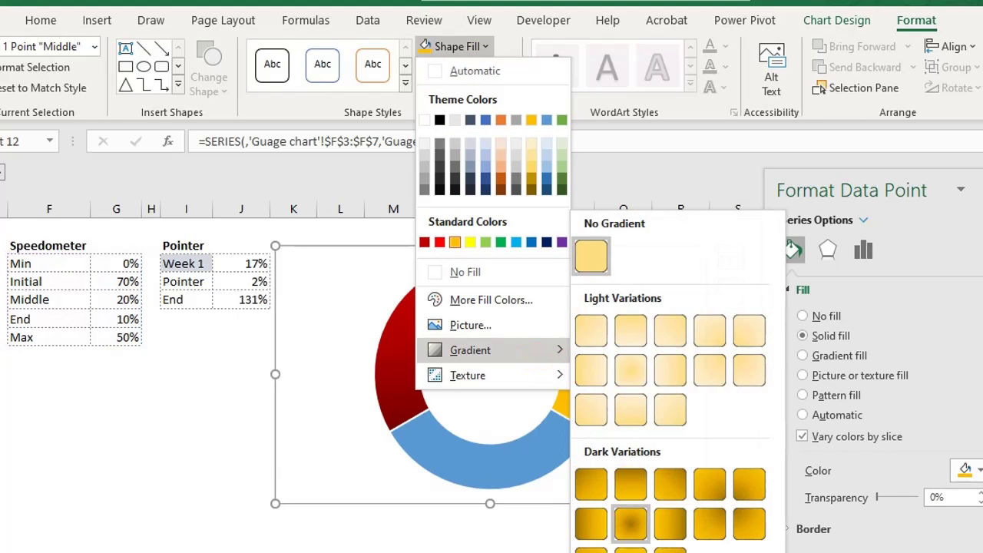
{"action": "left_click", "coordinate": [615, 511]}
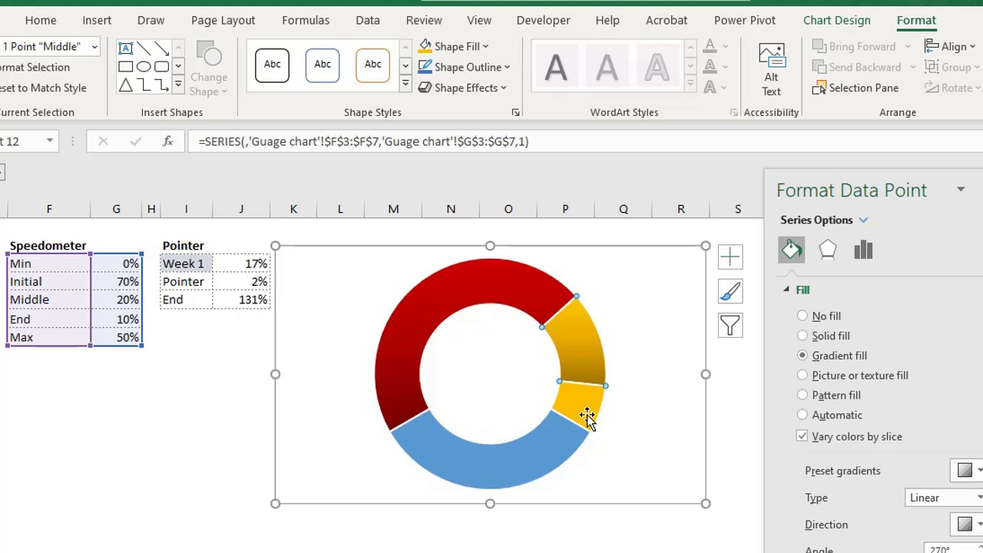
Fill the End slice green with a dark gradient
{"action": "left_click", "coordinate": [586, 415]}
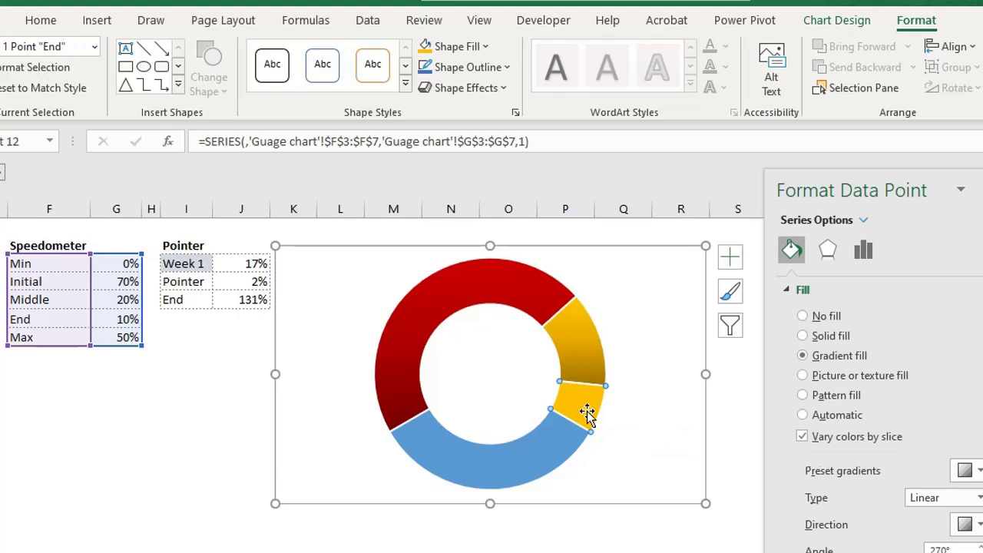
{"action": "left_click", "coordinate": [484, 46]}
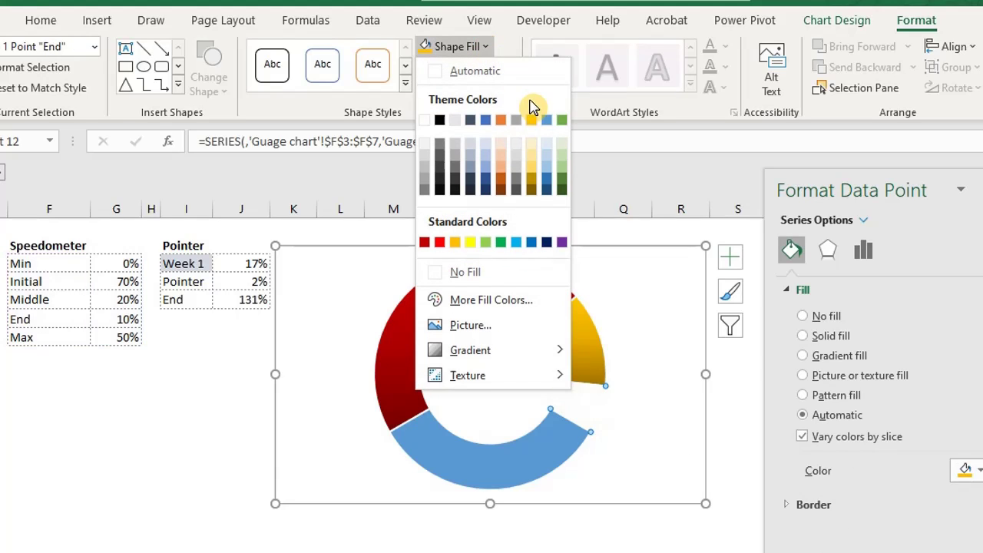
{"action": "left_click", "coordinate": [501, 243]}
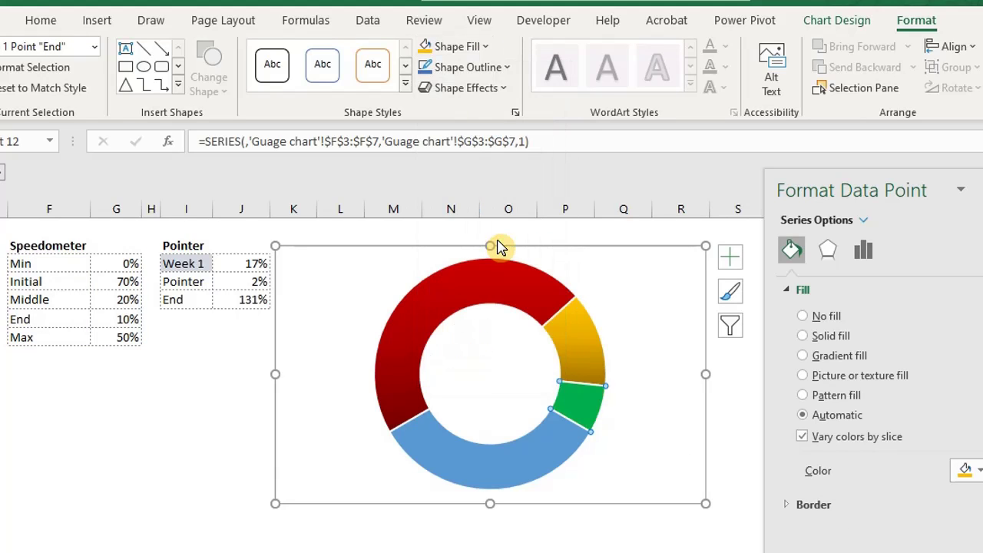
{"action": "left_click", "coordinate": [472, 47]}
{"action": "mouse_move", "coordinate": [533, 357]}
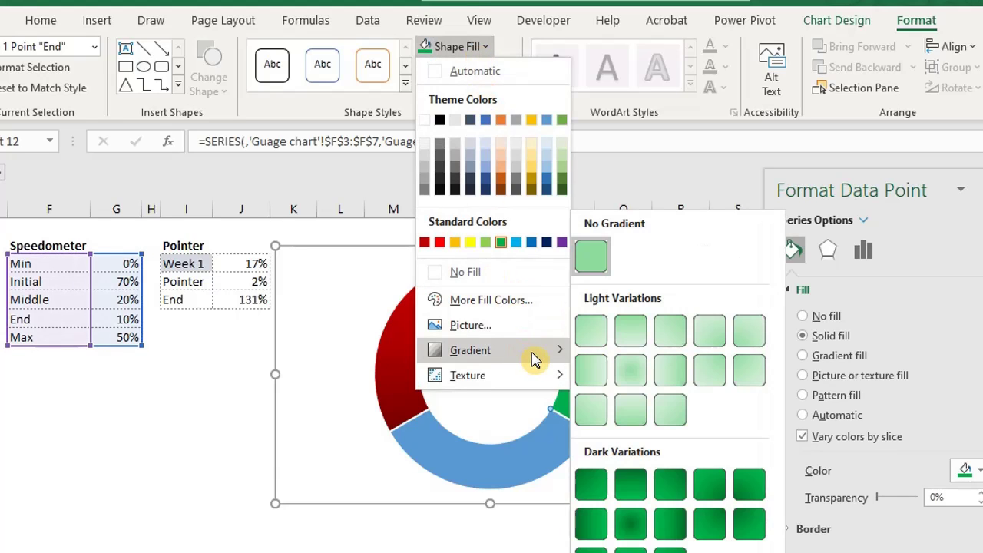
{"action": "left_click", "coordinate": [631, 548]}
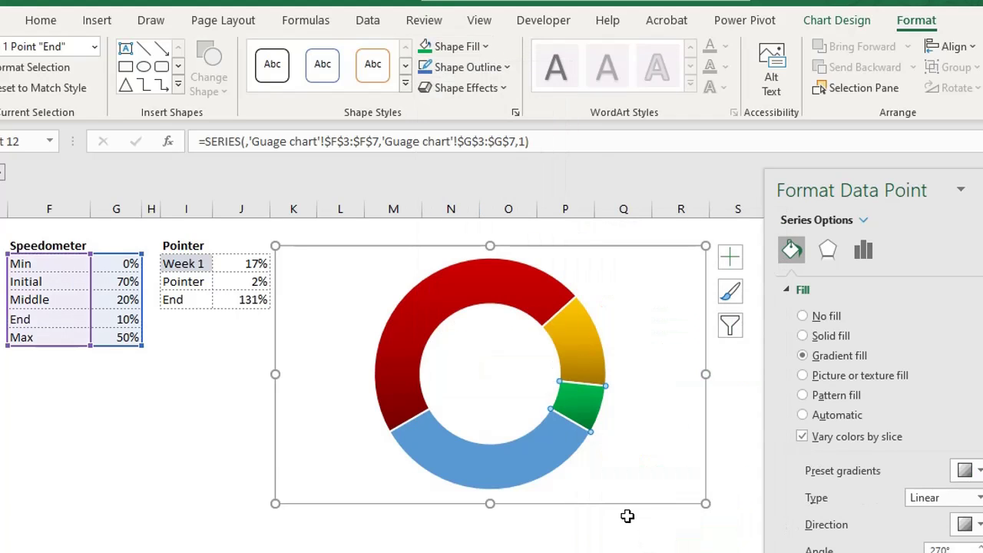
Set the blue Max slice to No Fill
{"action": "left_click", "coordinate": [556, 442]}
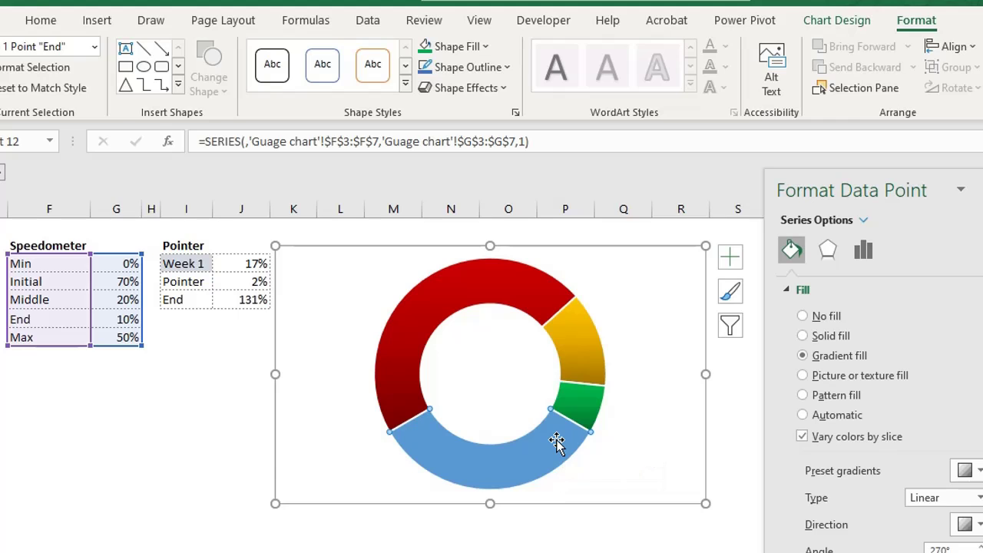
{"action": "left_click", "coordinate": [479, 48]}
{"action": "left_click", "coordinate": [503, 277]}
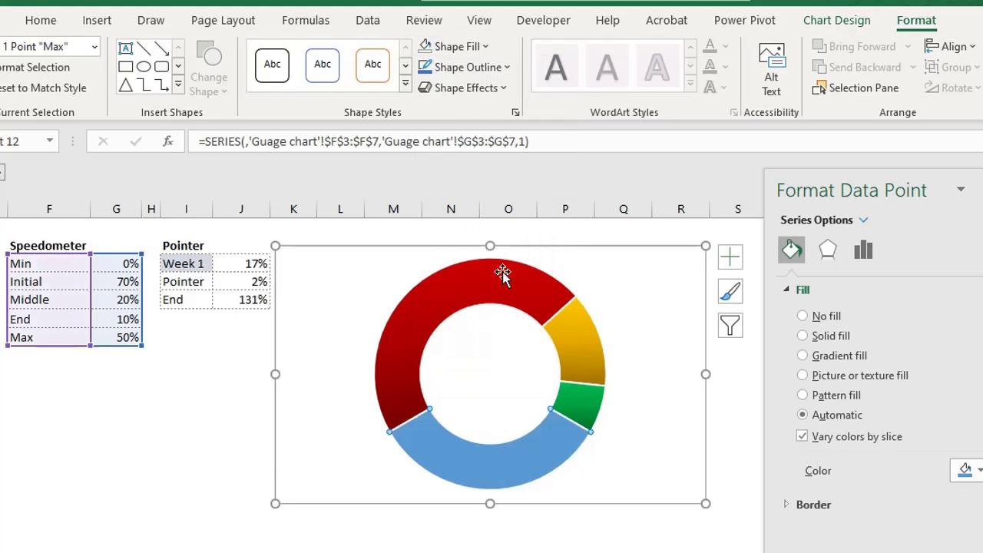
{"action": "left_click", "coordinate": [620, 317]}
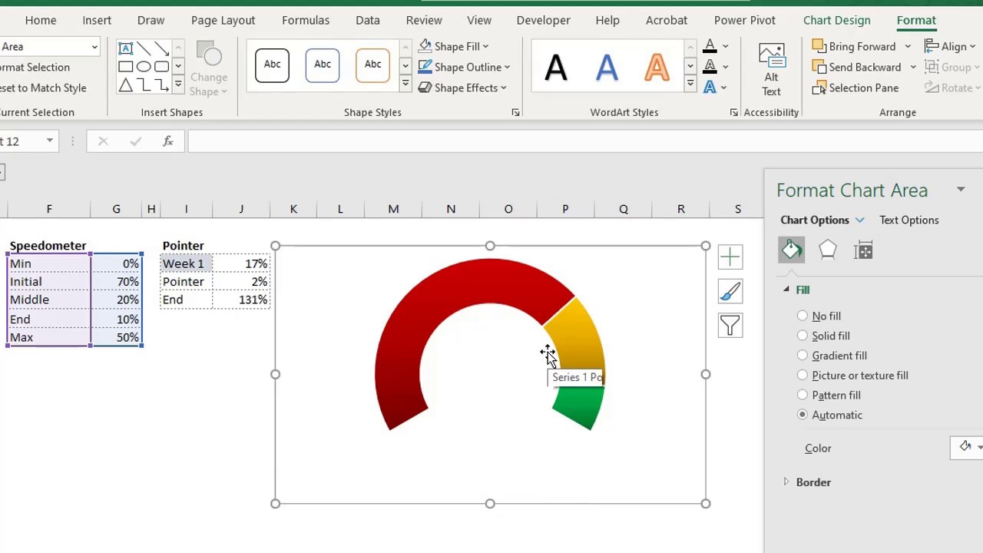
Through Select Data, add a series named from I2 (Pointer) with values J3:J5
{"action": "right_click", "coordinate": [571, 336]}
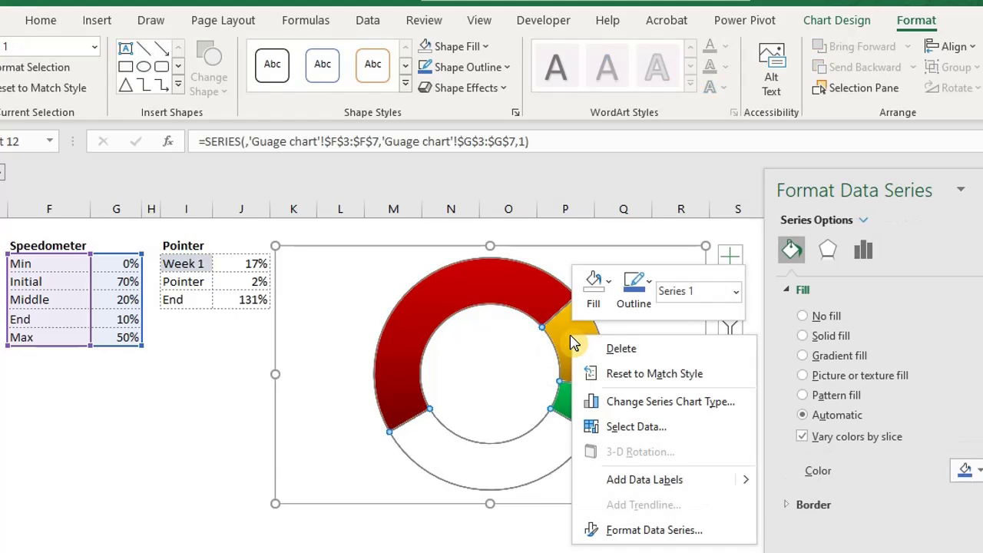
{"action": "left_click", "coordinate": [623, 429]}
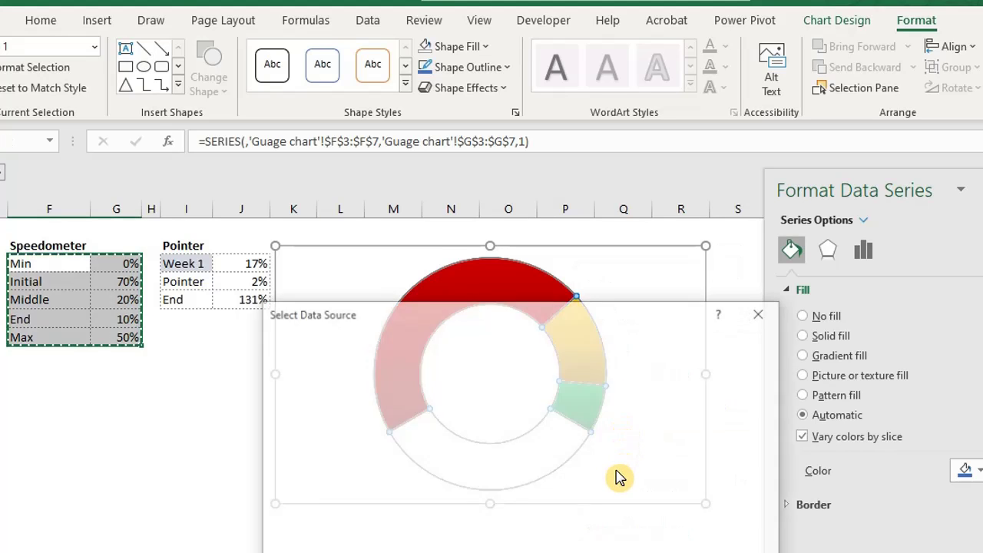
{"action": "left_click_drag", "start_coordinate": [595, 321], "coordinate": [614, 246]}
{"action": "left_click", "coordinate": [341, 367]}
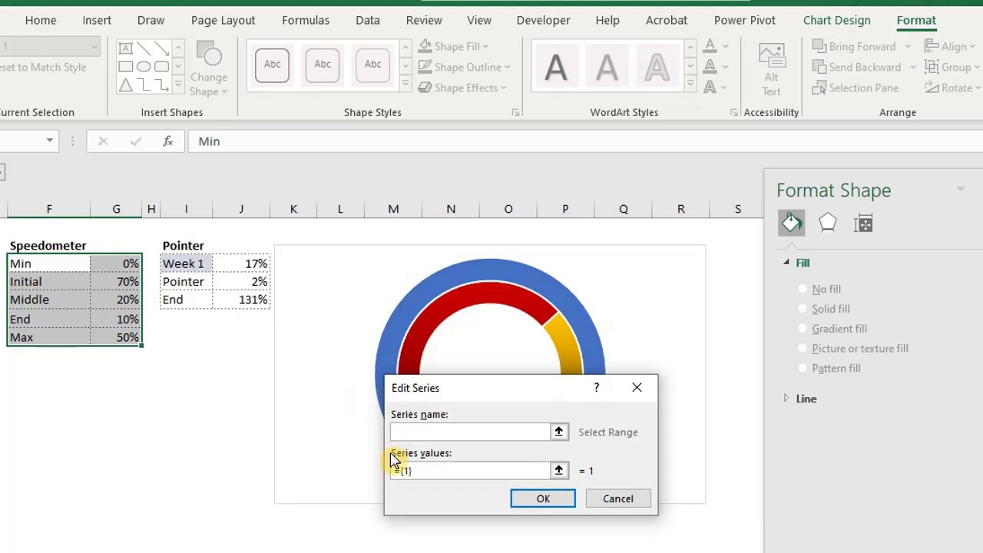
{"action": "left_click_drag", "start_coordinate": [483, 389], "coordinate": [453, 326]}
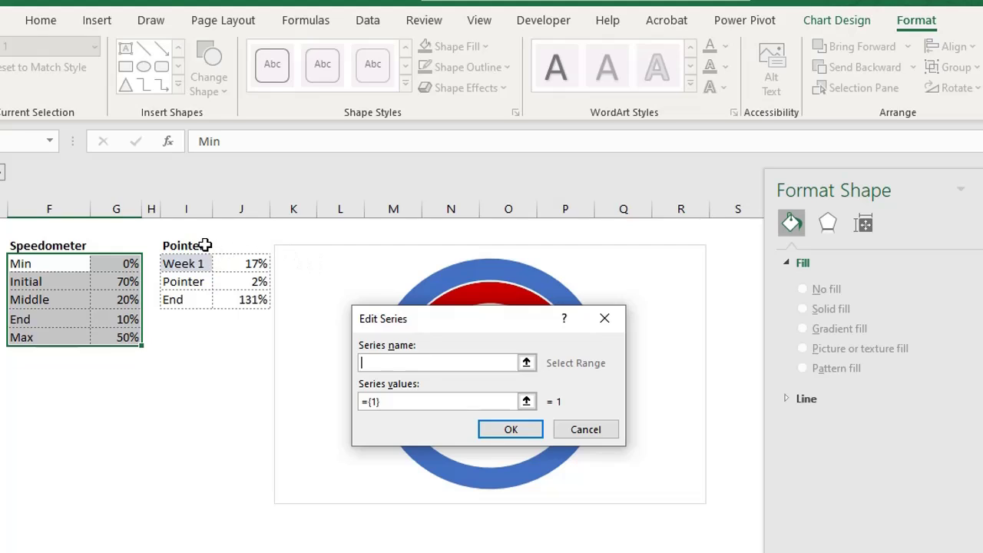
{"action": "left_click", "coordinate": [205, 244]}
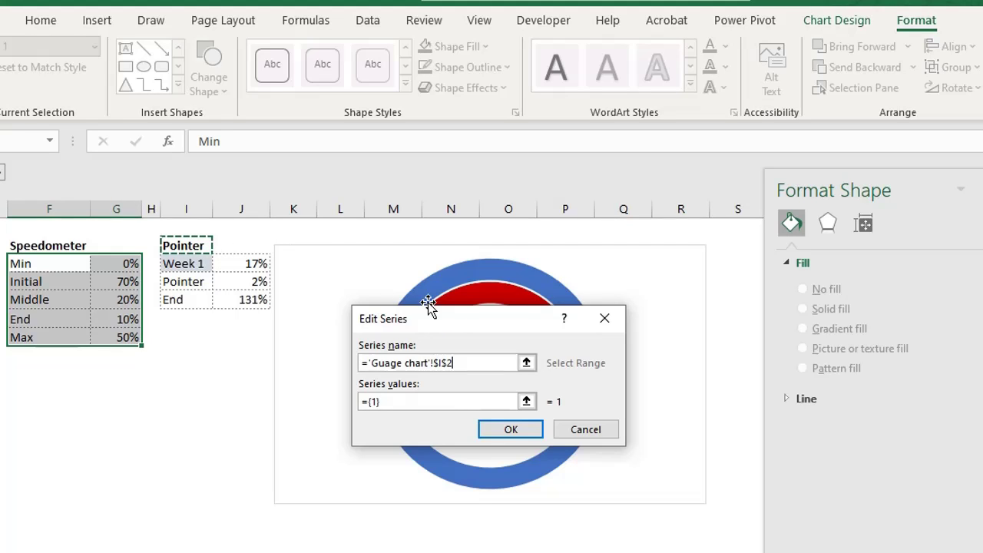
{"action": "left_click", "coordinate": [527, 403]}
{"action": "left_click_drag", "start_coordinate": [246, 264], "coordinate": [264, 299]}
{"action": "left_click", "coordinate": [608, 348]}
{"action": "left_click", "coordinate": [527, 430]}
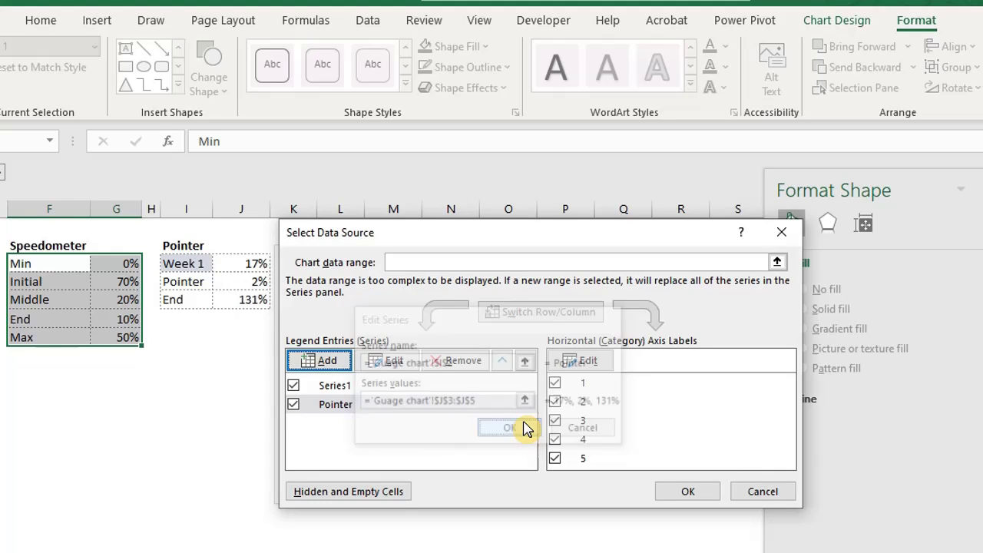
{"action": "left_click", "coordinate": [673, 492]}
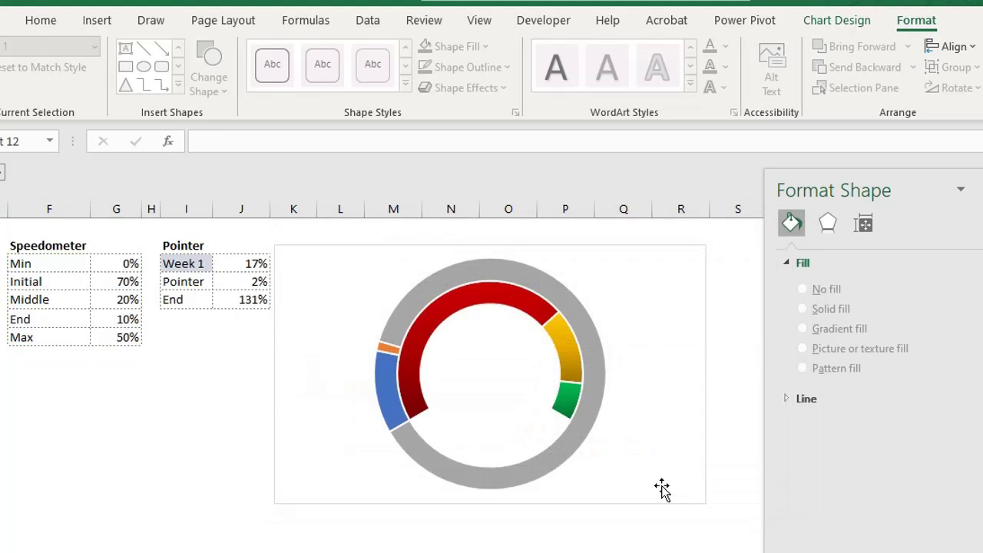
{"action": "left_click", "coordinate": [563, 361]}
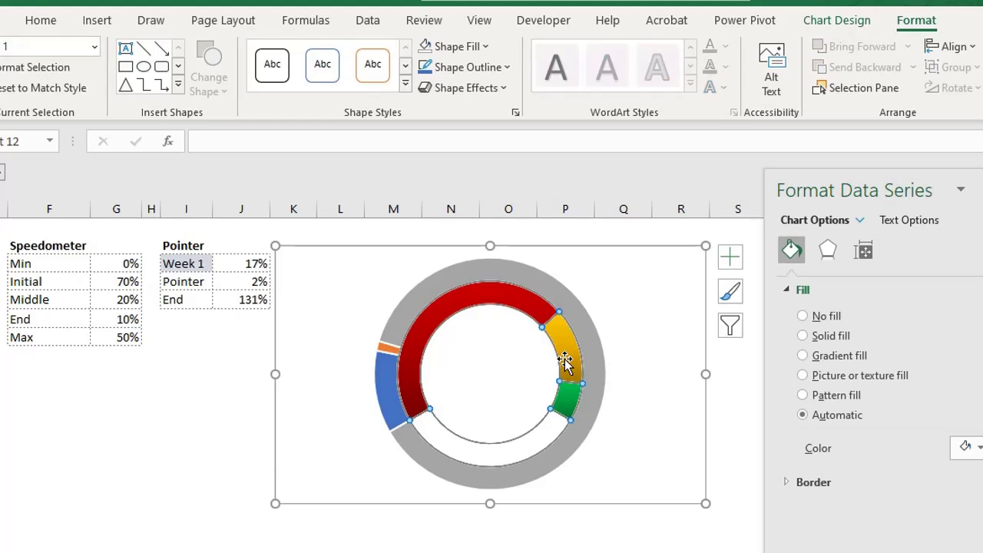
Change the Pointer series to a Pie chart plotted on the Secondary Axis
{"action": "right_click", "coordinate": [565, 365]}
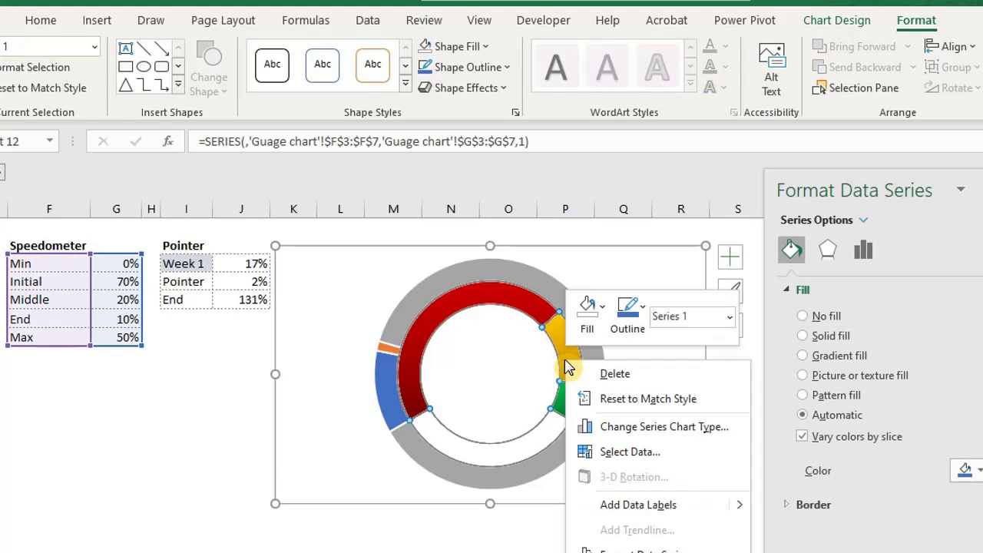
{"action": "left_click", "coordinate": [615, 427]}
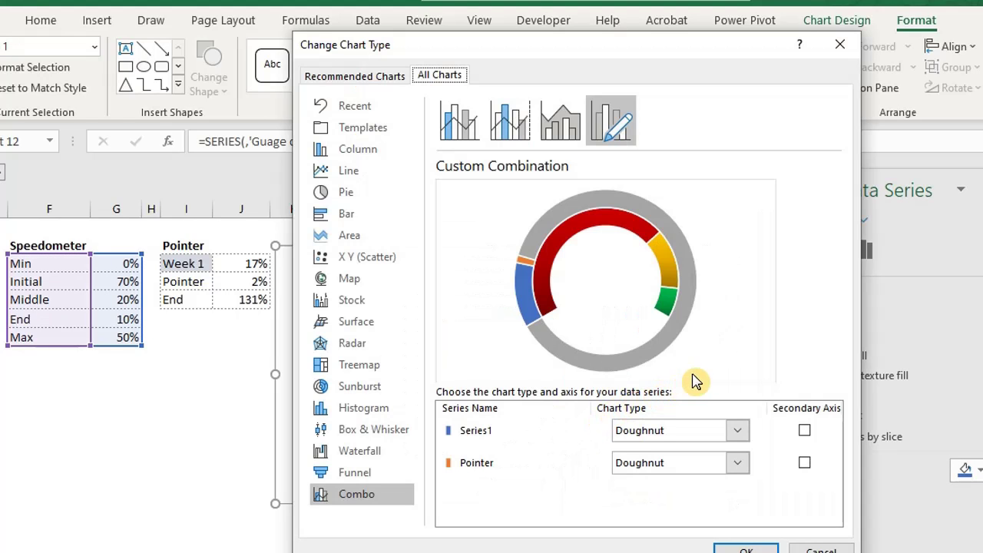
{"action": "left_click", "coordinate": [737, 464]}
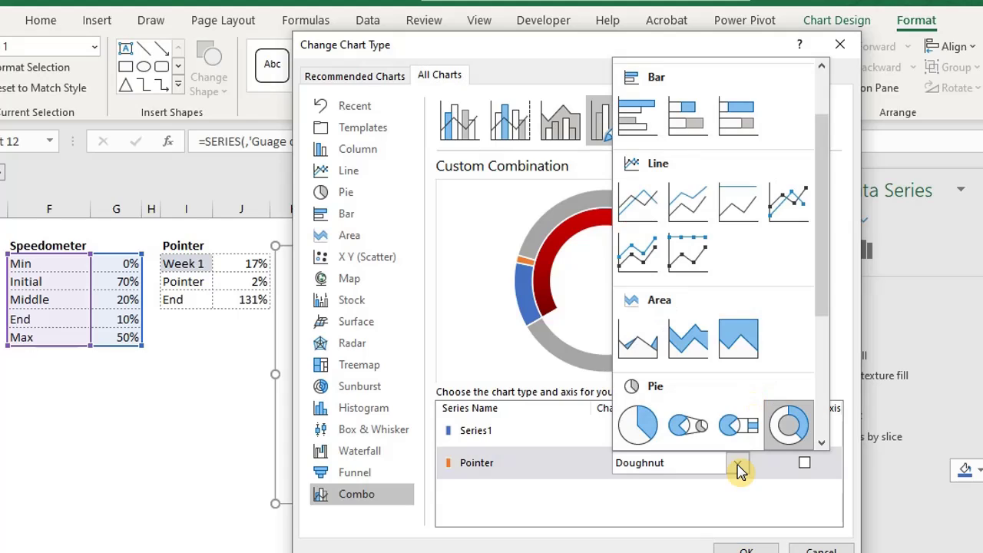
{"action": "left_click", "coordinate": [640, 427]}
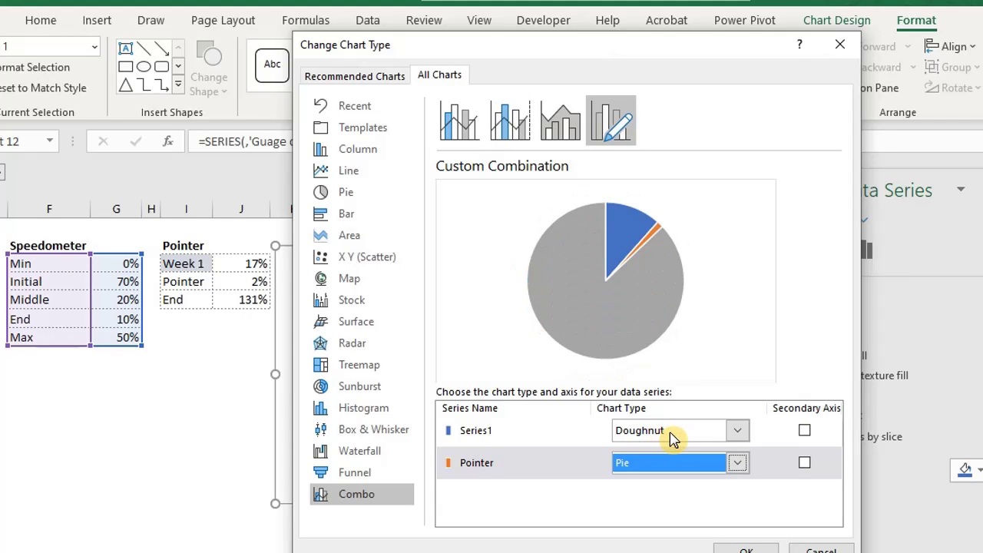
{"action": "left_click", "coordinate": [807, 465]}
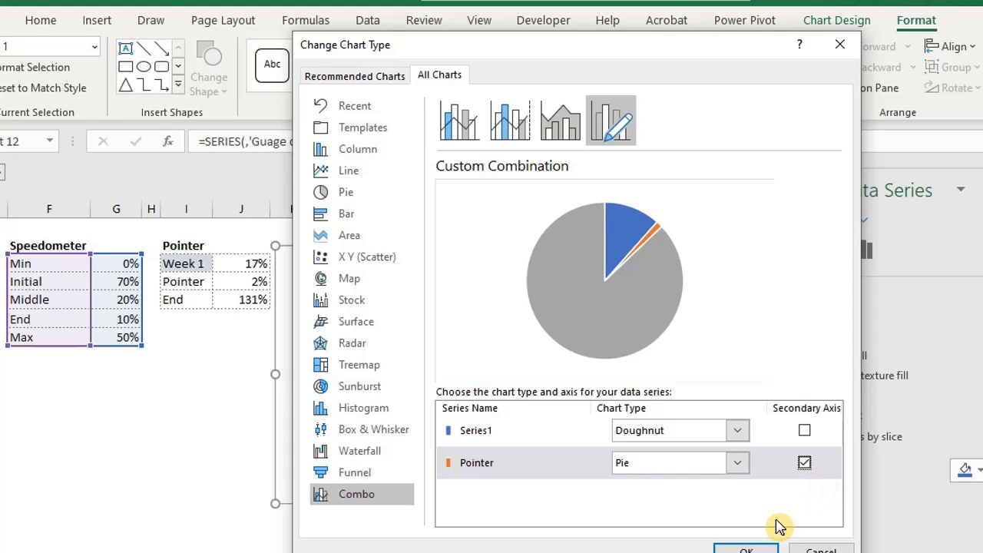
{"action": "left_click", "coordinate": [754, 548]}
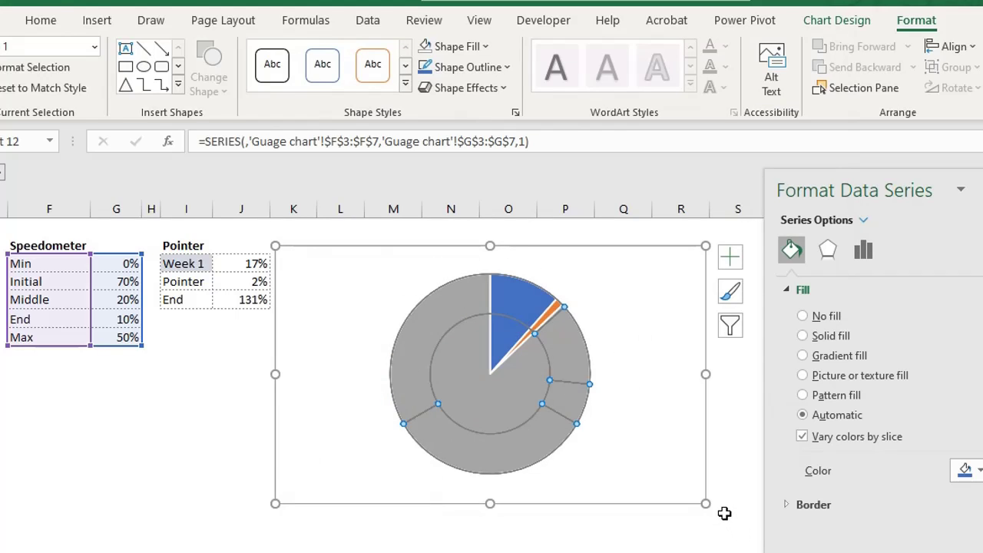
Set the Pointer pie's Angle of first slice to 240° in Series Options
{"action": "left_click", "coordinate": [596, 494]}
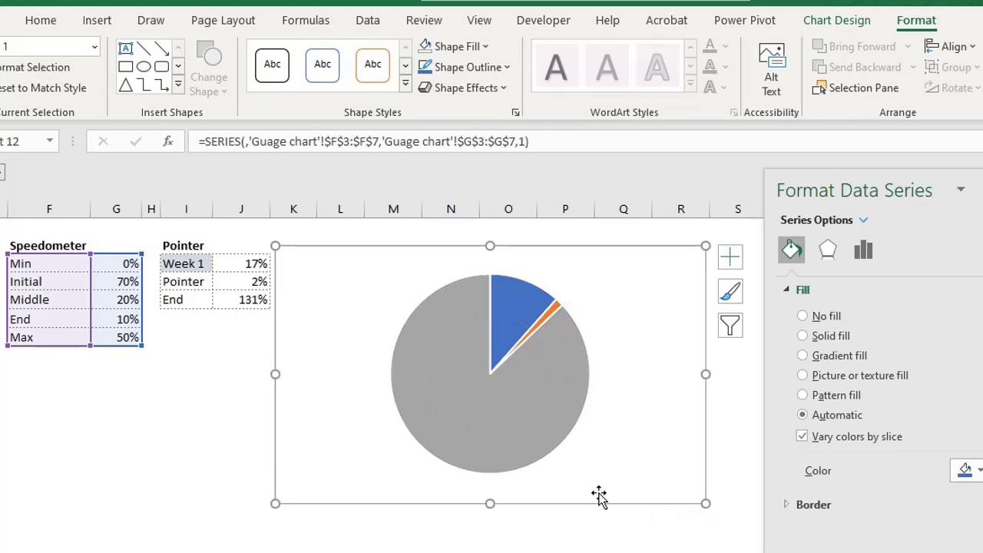
{"action": "left_click", "coordinate": [539, 424]}
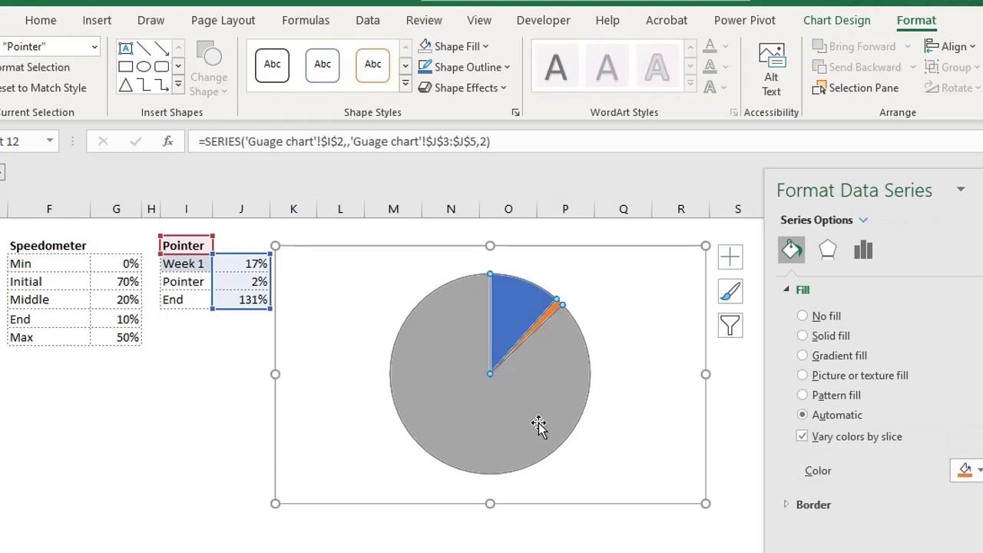
{"action": "left_click", "coordinate": [864, 250]}
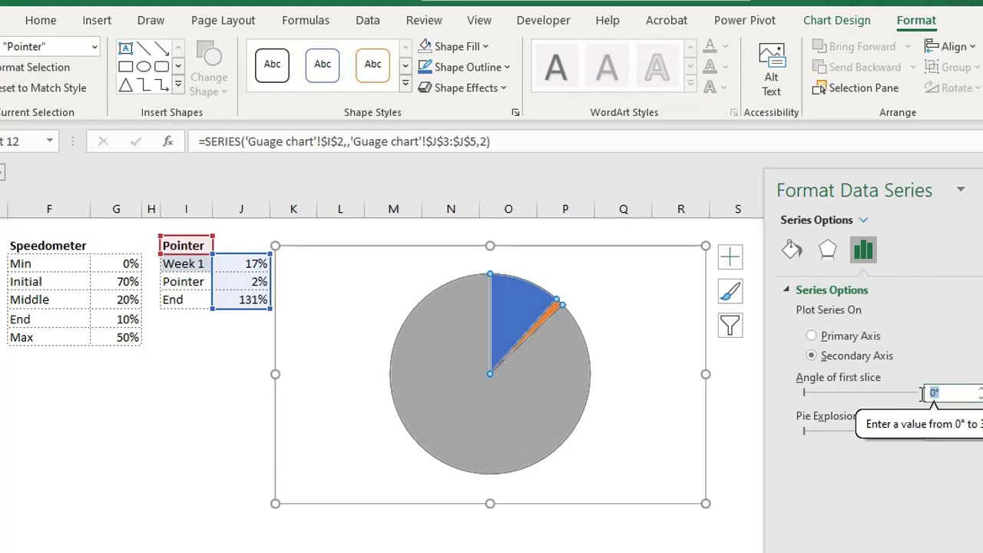
{"action": "left_click", "coordinate": [945, 393]}
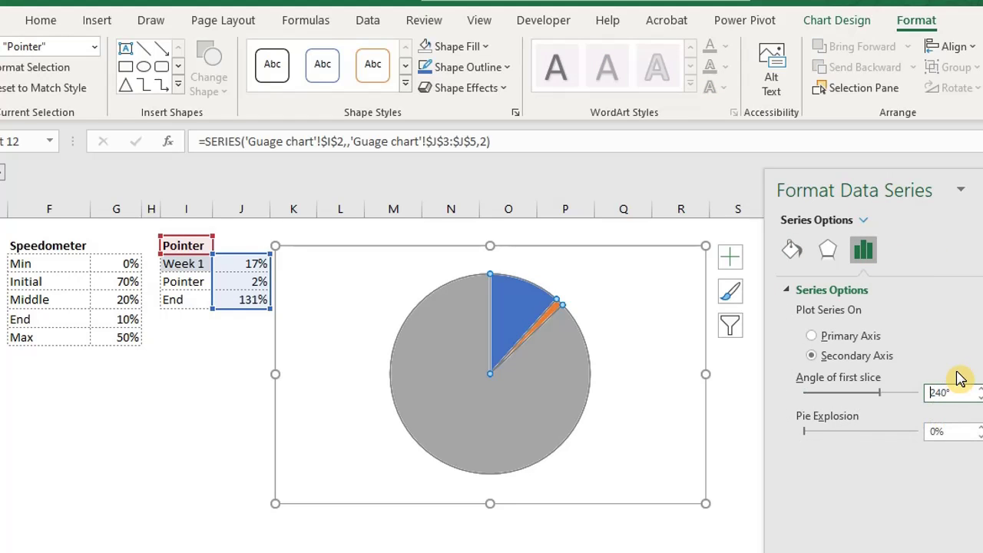
Set the Pointer pie's large grey slice and blue slice to No Fill
{"action": "left_click", "coordinate": [558, 421]}
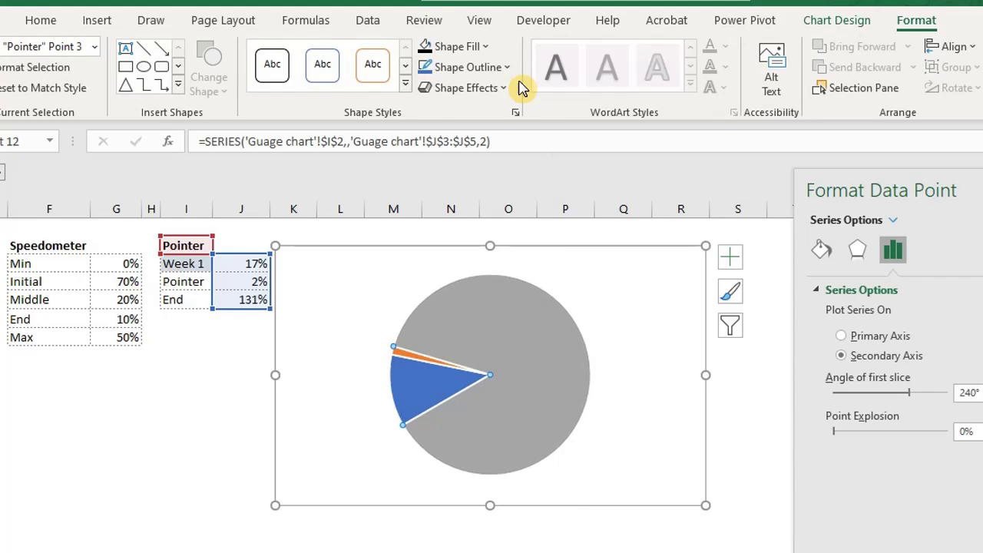
{"action": "left_click", "coordinate": [486, 46]}
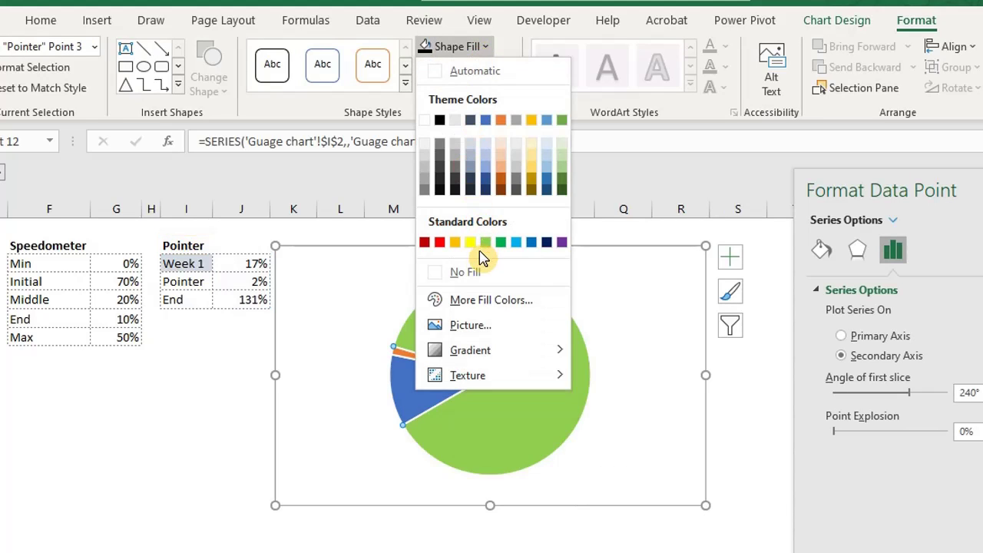
{"action": "left_click", "coordinate": [471, 272]}
{"action": "left_click", "coordinate": [419, 381]}
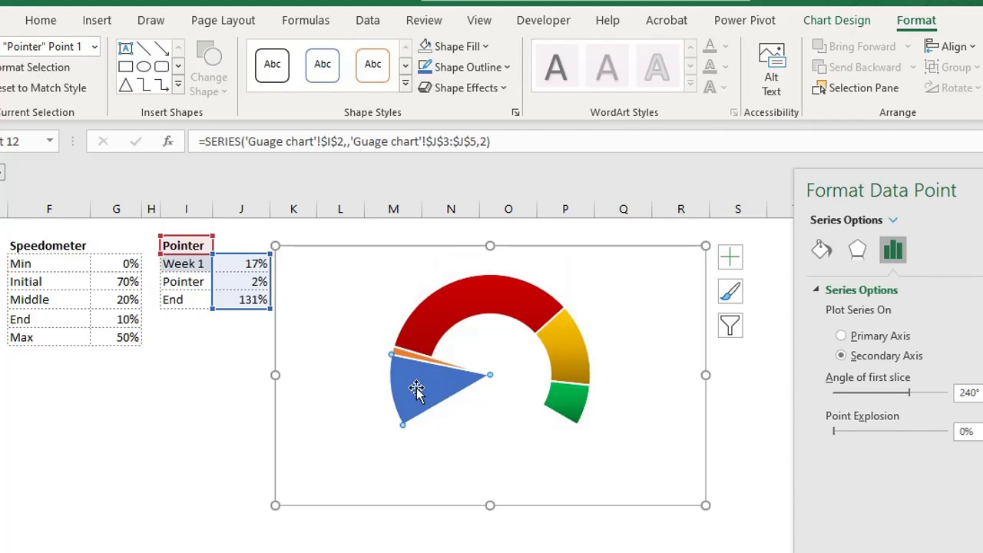
{"action": "left_click", "coordinate": [472, 47]}
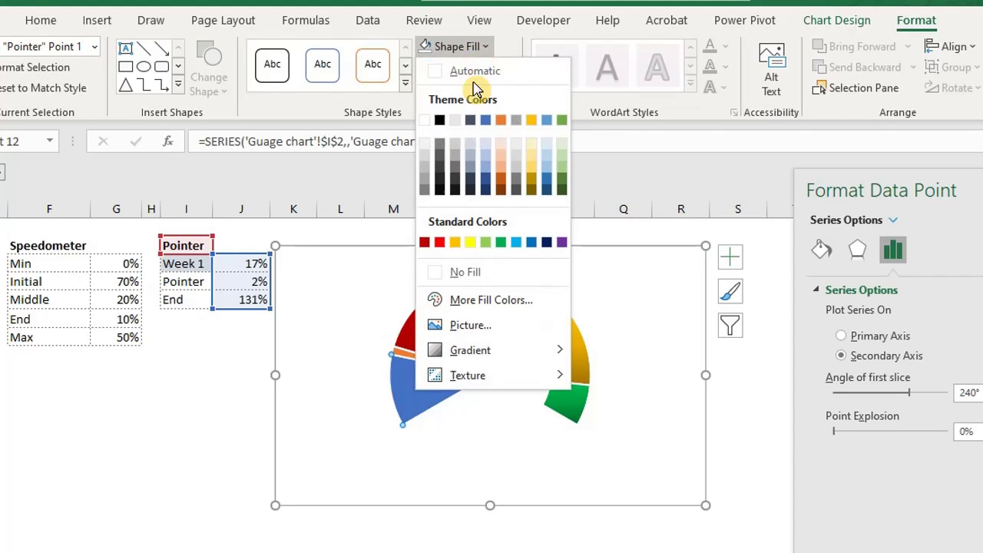
{"action": "left_click", "coordinate": [467, 270]}
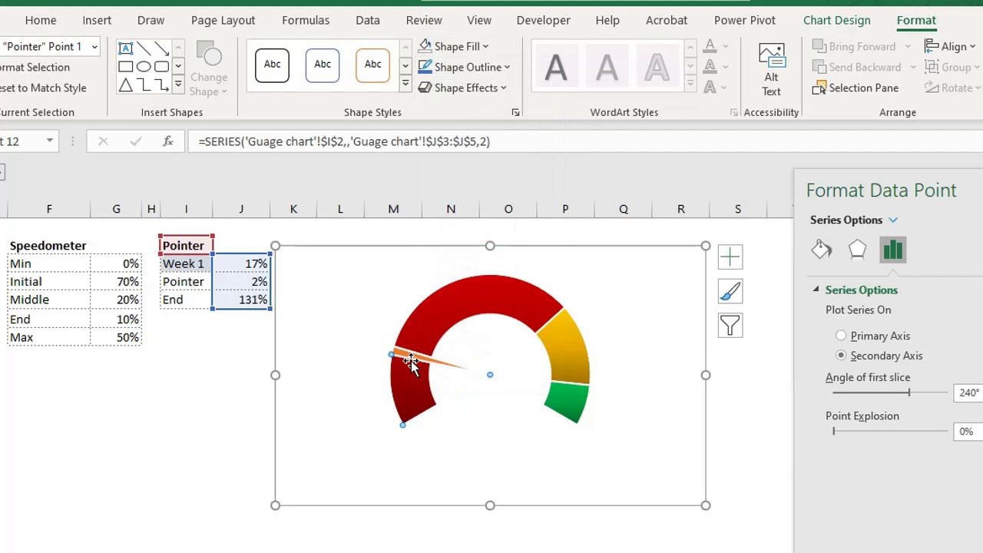
{"action": "left_click", "coordinate": [459, 46]}
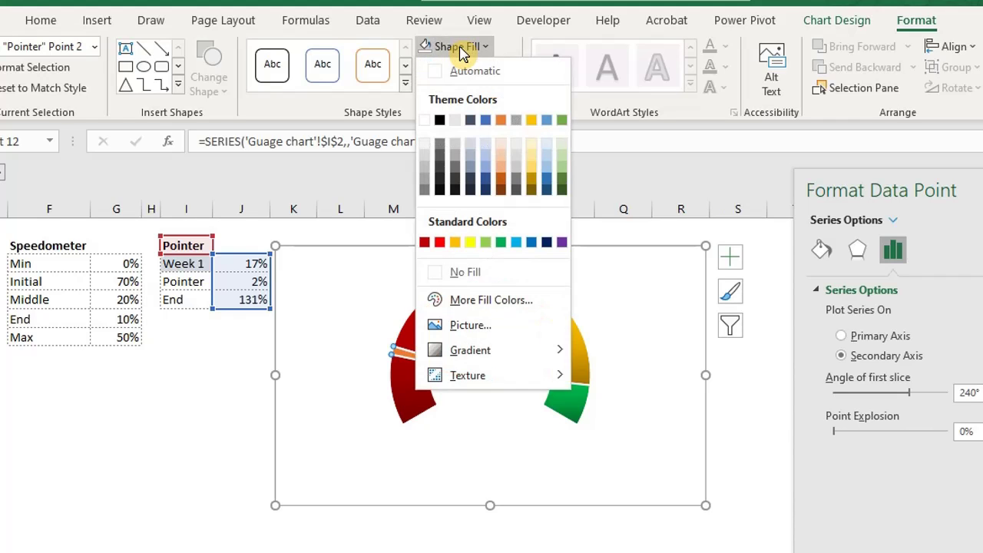
Colour the needle slice black and turn on chart data labels
{"action": "left_click", "coordinate": [448, 119]}
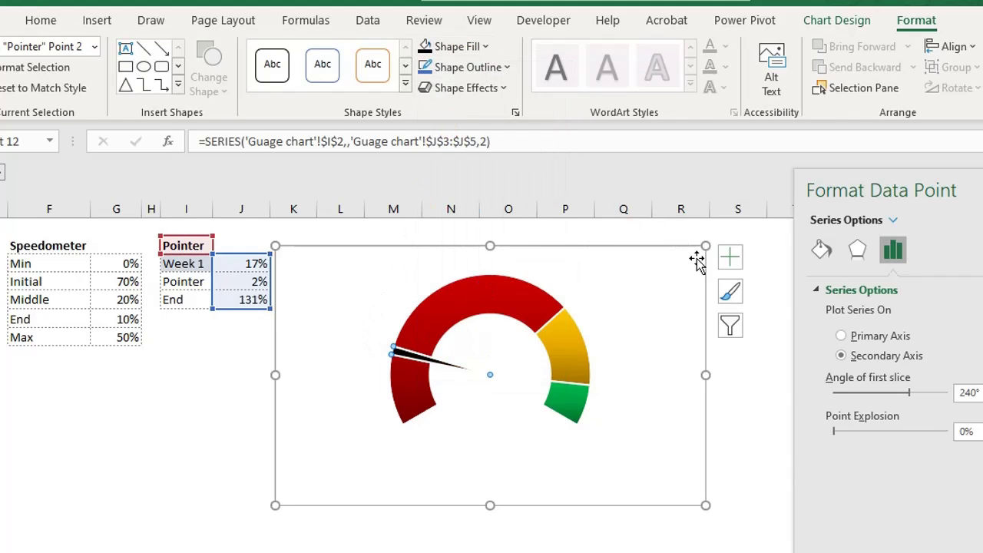
{"action": "left_click", "coordinate": [729, 260]}
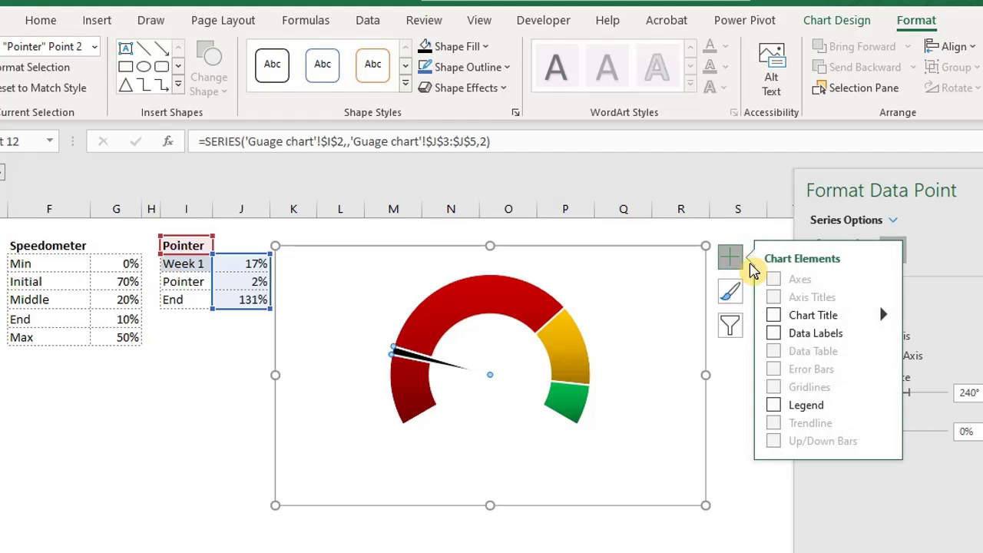
{"action": "left_click", "coordinate": [774, 334]}
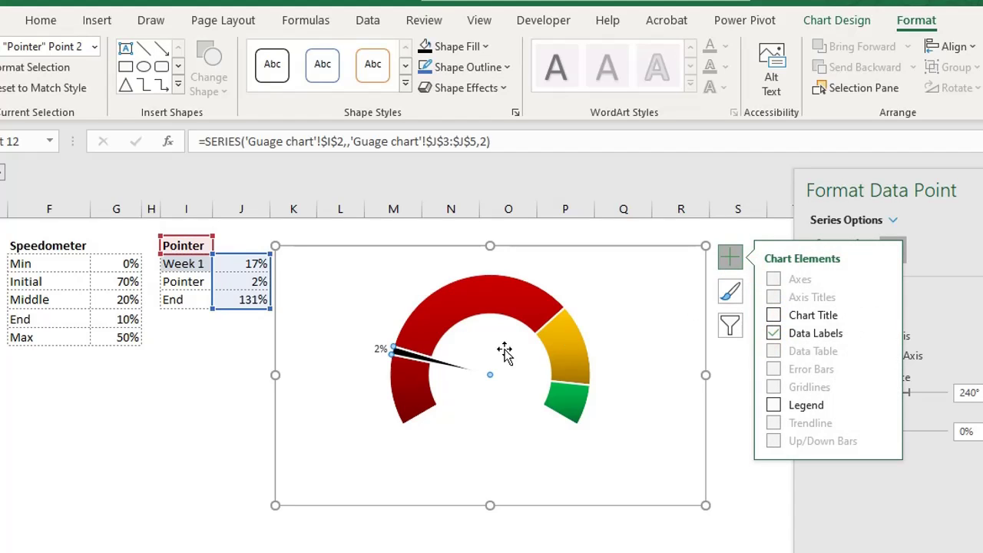
Move the needle's 2% label beside it and link its text to cell J3
{"action": "left_click", "coordinate": [381, 350]}
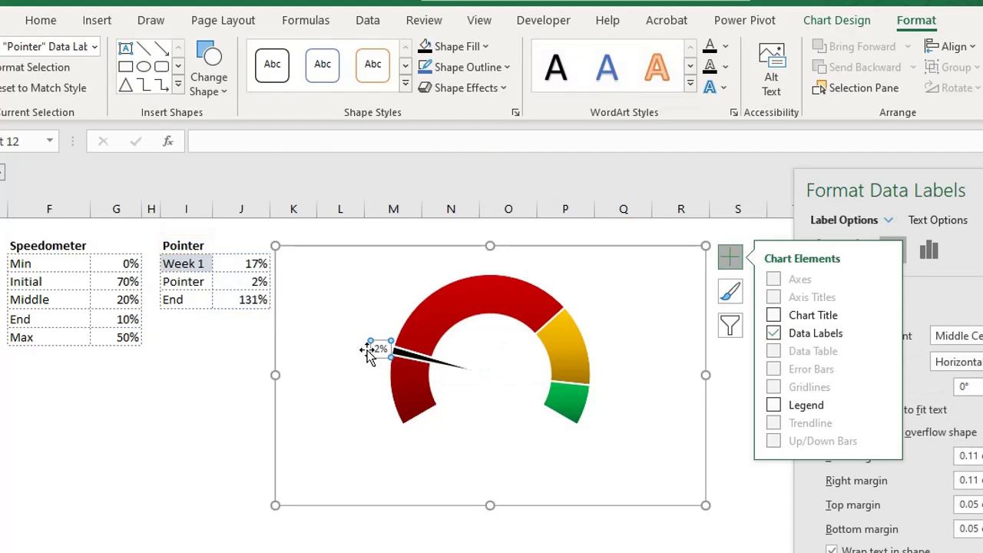
{"action": "left_click", "coordinate": [370, 347]}
{"action": "left_click_drag", "start_coordinate": [370, 357], "coordinate": [350, 350]}
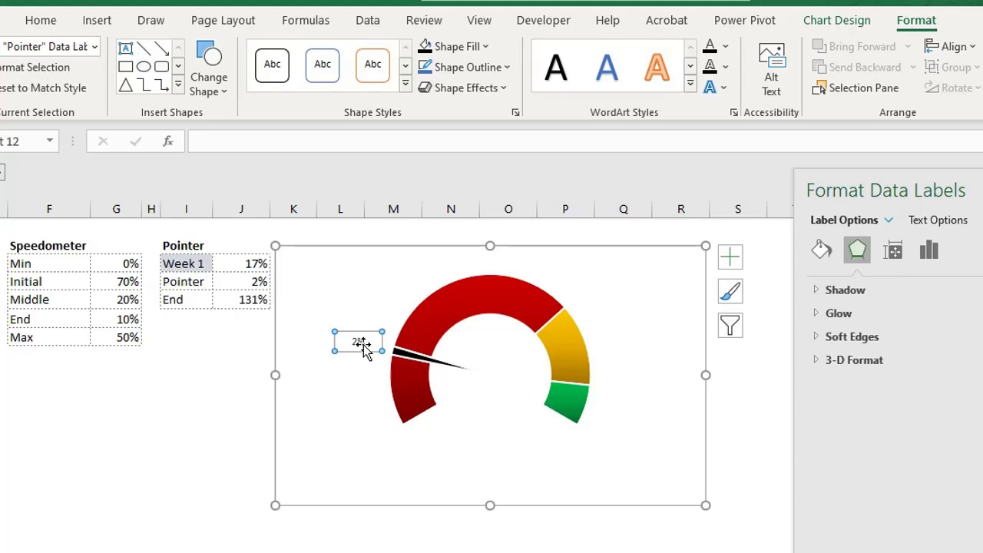
{"action": "double_click", "coordinate": [360, 339]}
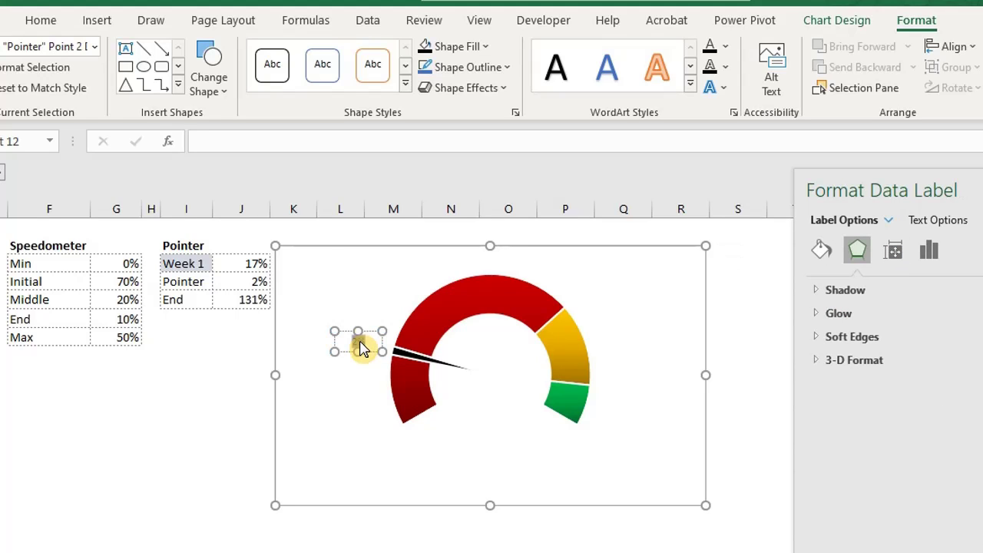
{"action": "left_click", "coordinate": [245, 145]}
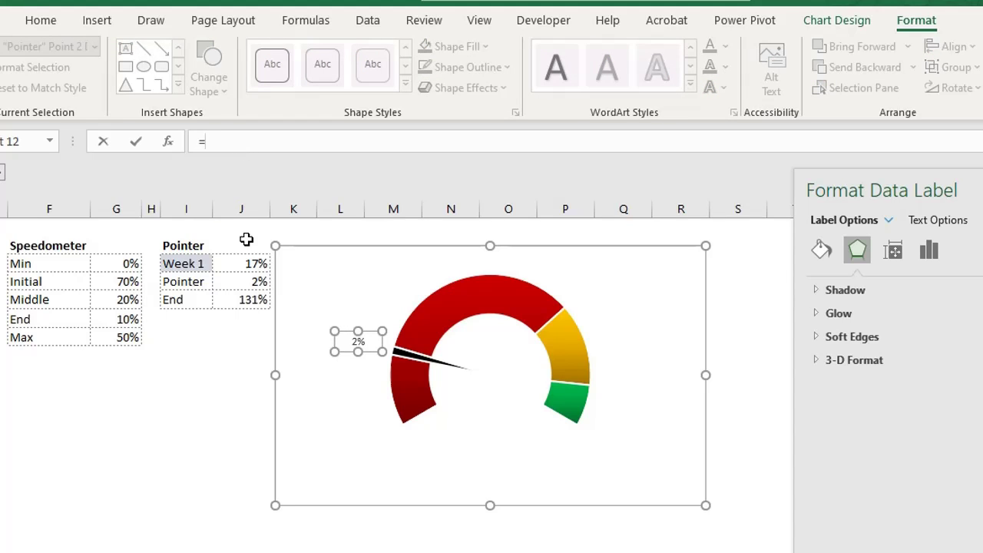
{"action": "type", "text": "="}
{"action": "left_click", "coordinate": [245, 265]}
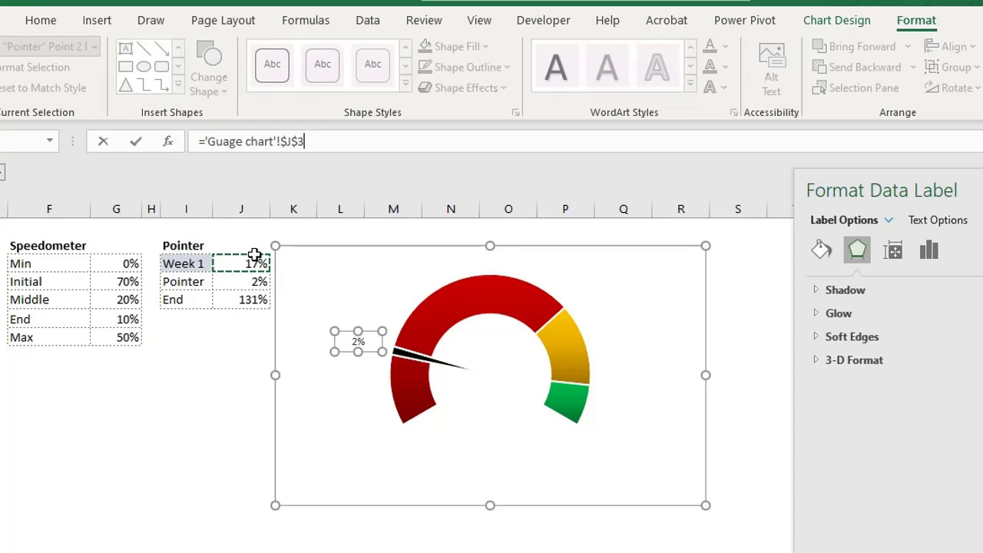
{"action": "key", "text": "Return"}
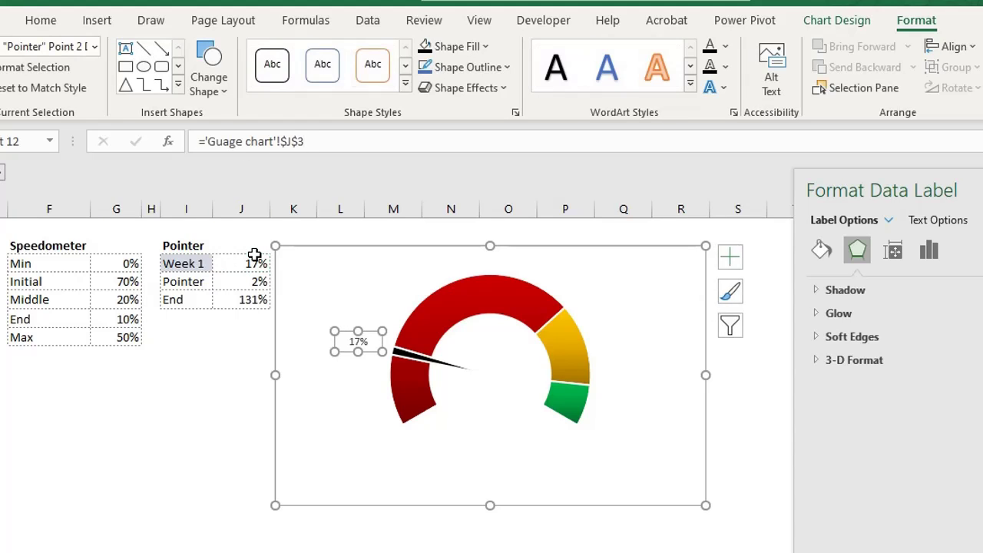
Format the label in Franklin Gothic Demi at size 14
{"action": "left_click", "coordinate": [52, 27]}
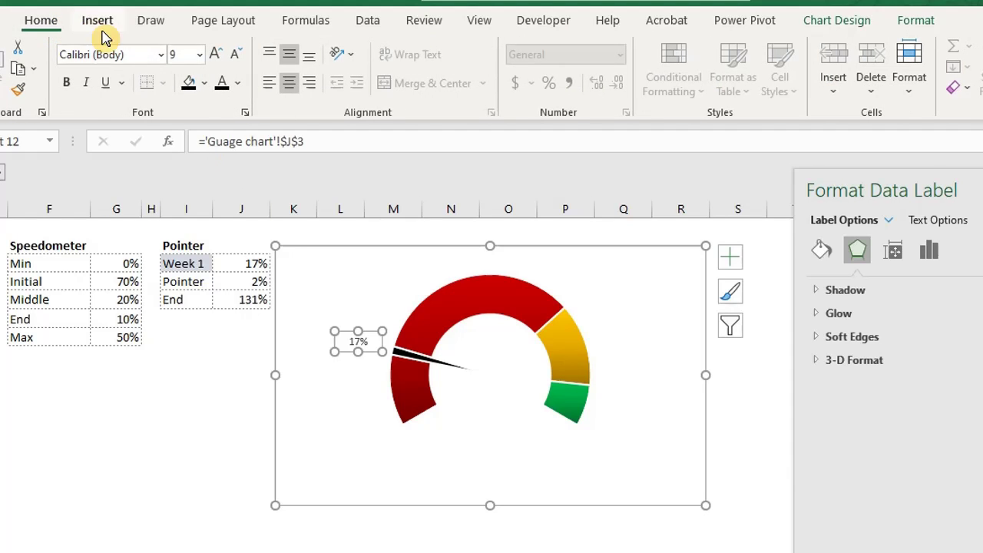
{"action": "left_click", "coordinate": [161, 55]}
{"action": "left_click", "coordinate": [176, 182]}
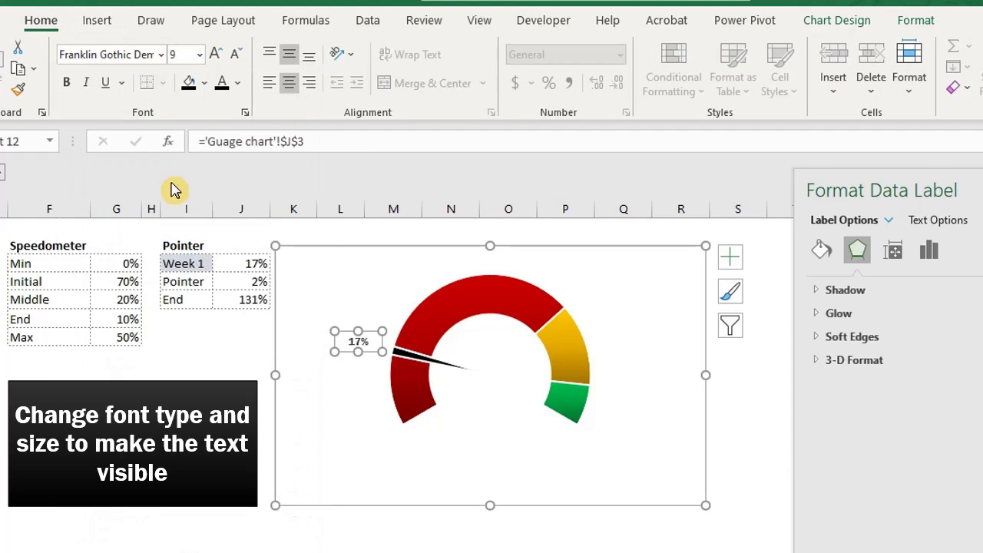
{"action": "left_click", "coordinate": [198, 56]}
{"action": "left_click", "coordinate": [185, 203]}
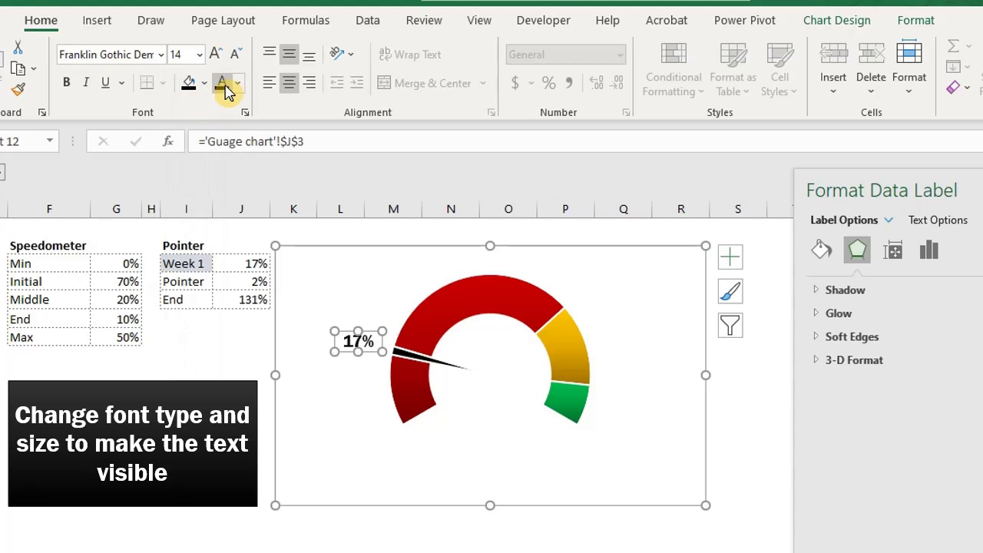
Draw a small Flowchart: Connector circle at the gauge's hub and style it solid black
{"action": "left_click", "coordinate": [456, 414]}
{"action": "left_click", "coordinate": [97, 20]}
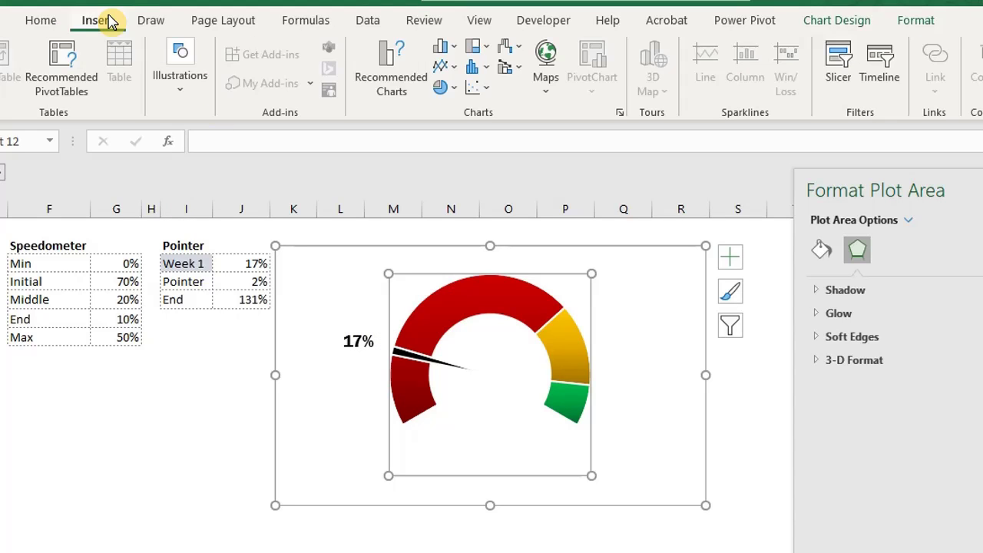
{"action": "left_click", "coordinate": [175, 100]}
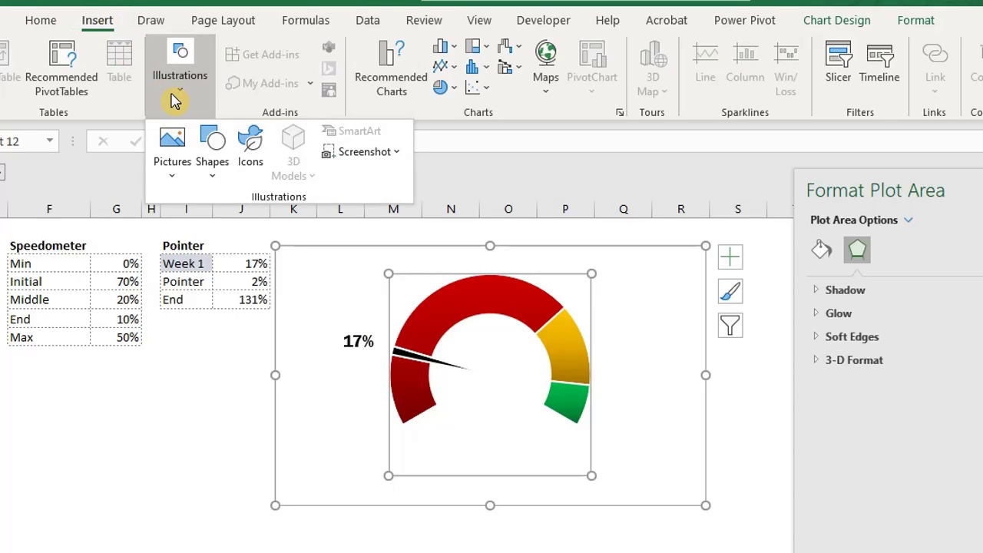
{"action": "left_click", "coordinate": [217, 173]}
{"action": "scroll", "coordinate": [218, 449], "scroll_direction": "down", "scroll_amount": 5}
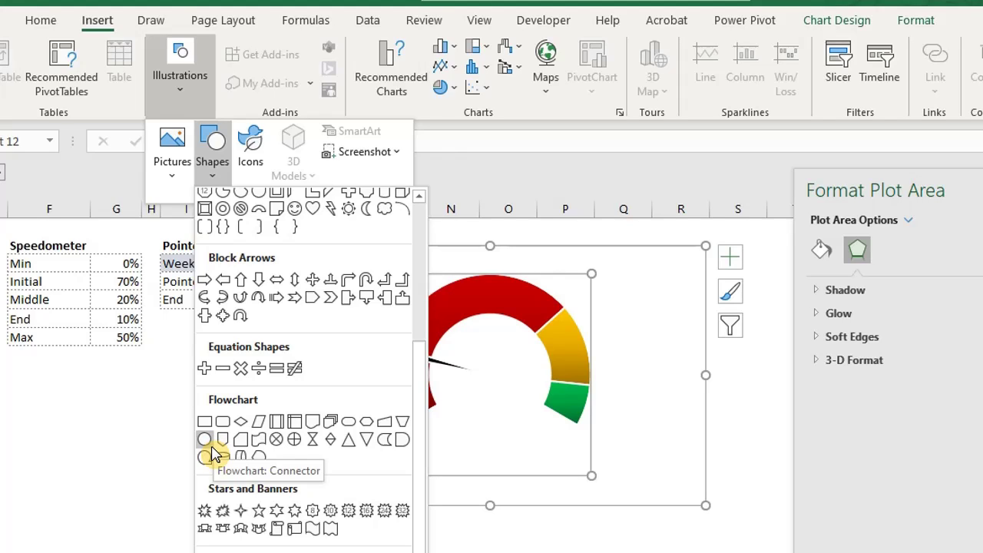
{"action": "left_click", "coordinate": [209, 443]}
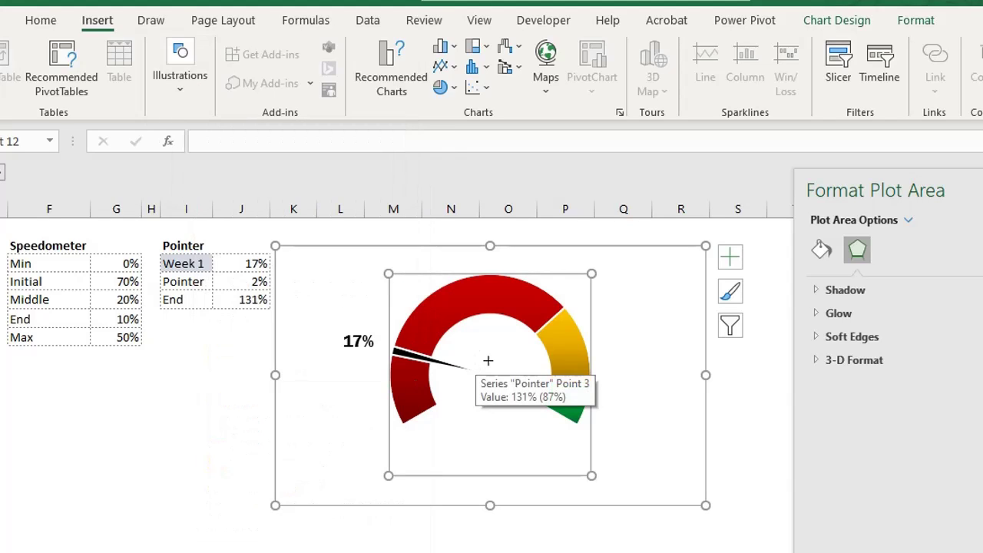
{"action": "mouse_move", "coordinate": [481, 368]}
{"action": "left_mouse_down"}
{"action": "mouse_move", "coordinate": [503, 394]}
{"action": "mouse_move", "coordinate": [492, 378]}
{"action": "left_mouse_up"}
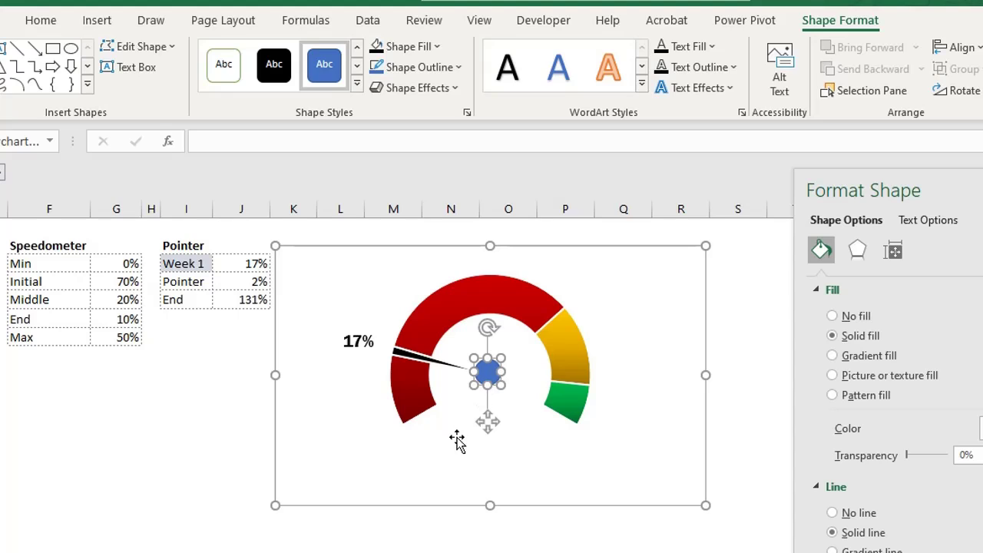
{"action": "left_click", "coordinate": [281, 85]}
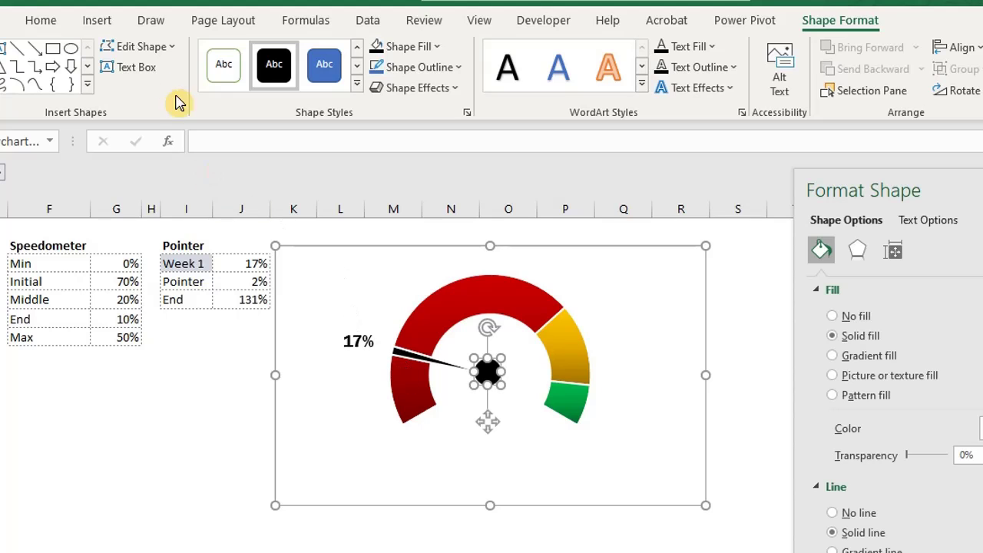
Draw a wide text box just below the gauge
{"action": "left_click", "coordinate": [114, 28]}
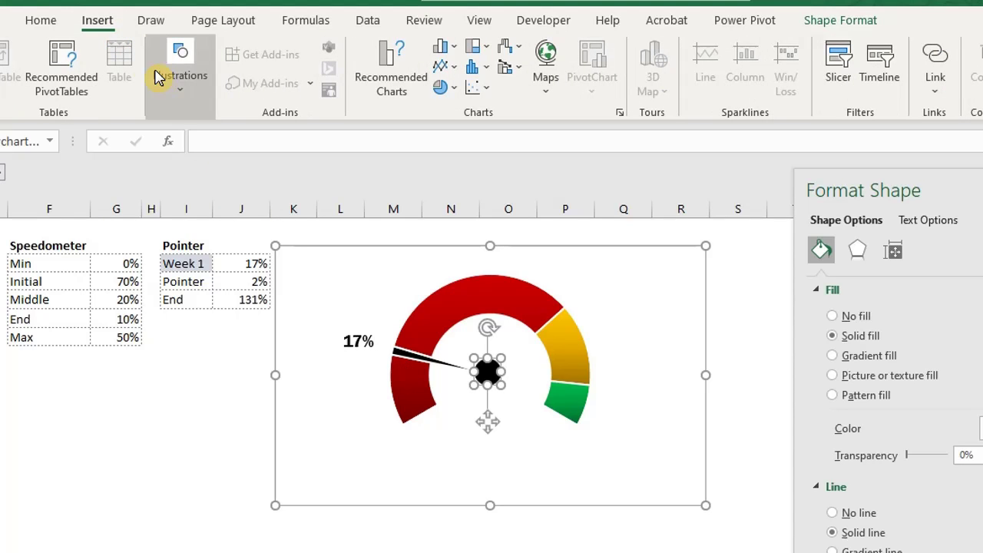
{"action": "left_click", "coordinate": [265, 355]}
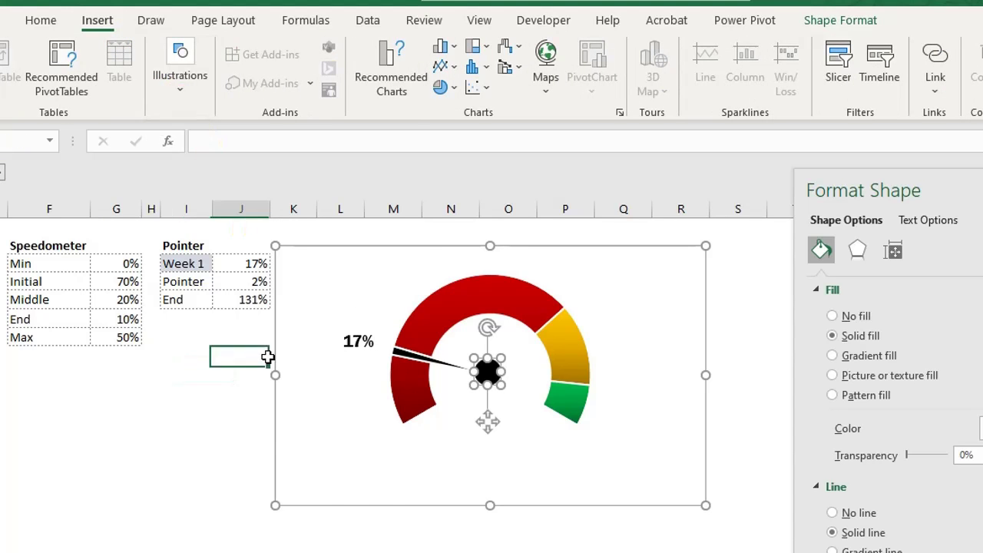
{"action": "left_click", "coordinate": [180, 77]}
{"action": "left_click", "coordinate": [212, 153]}
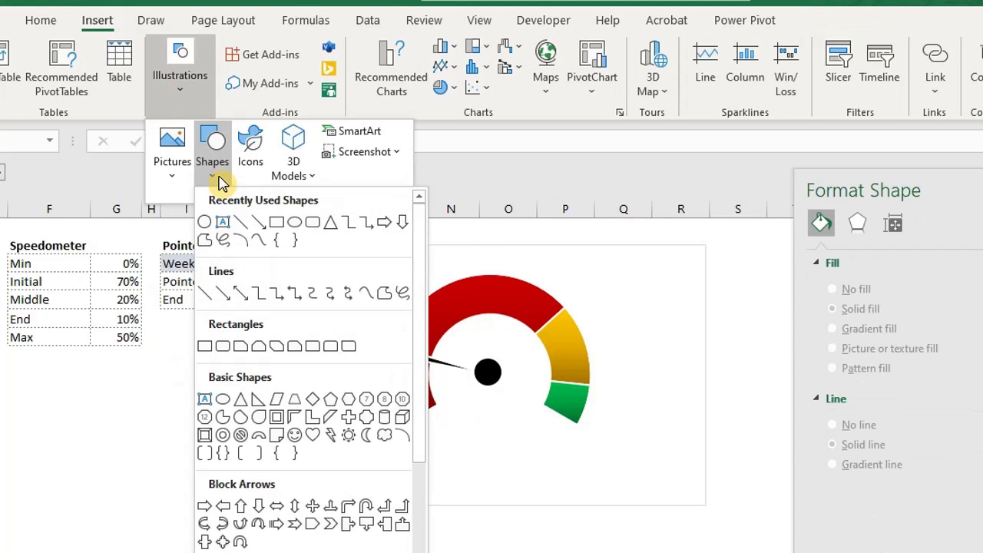
{"action": "left_click", "coordinate": [225, 221]}
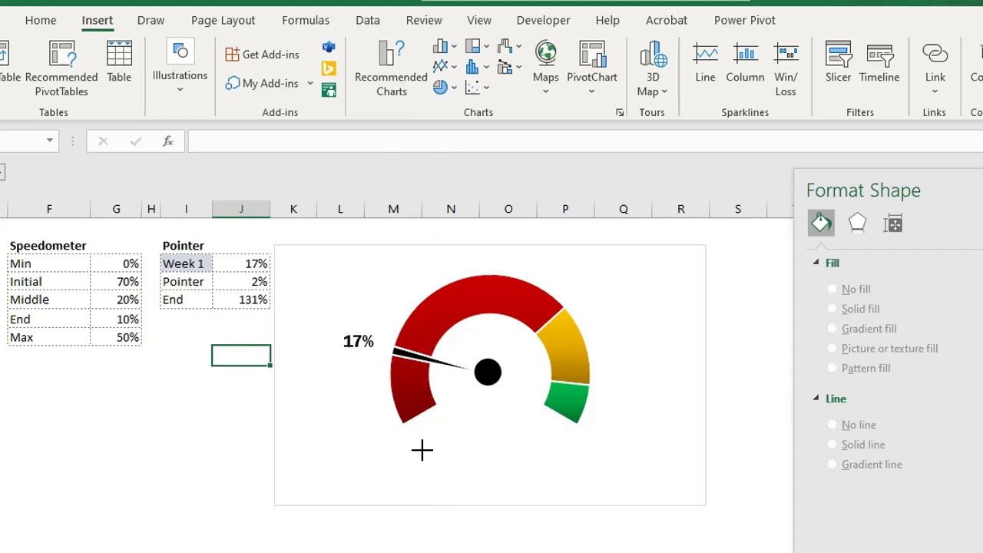
{"action": "left_click_drag", "start_coordinate": [462, 470], "coordinate": [569, 480]}
Link the text box to cell I3 so it shows Week 1, and enlarge its text
{"action": "left_click", "coordinate": [335, 136]}
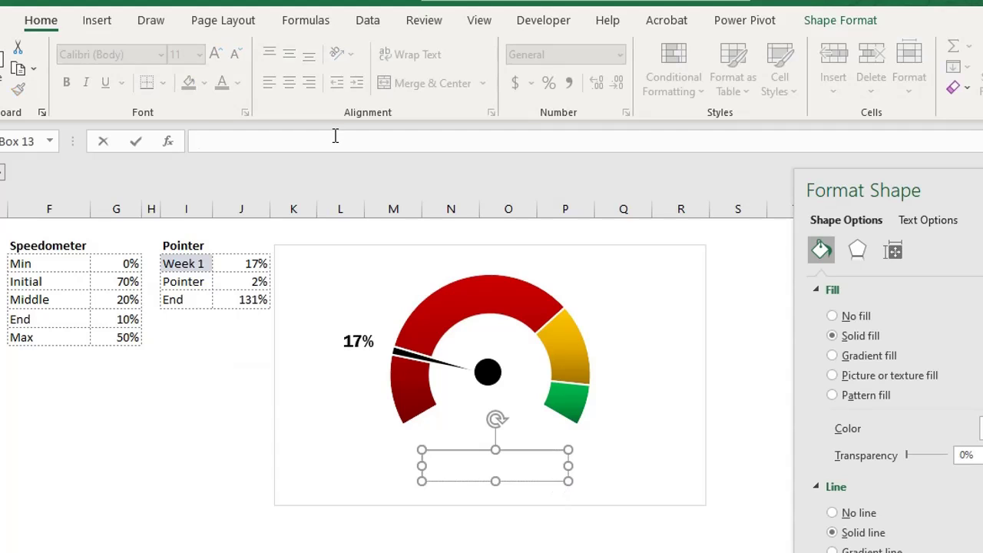
{"action": "type", "text": "="}
{"action": "left_click", "coordinate": [186, 264]}
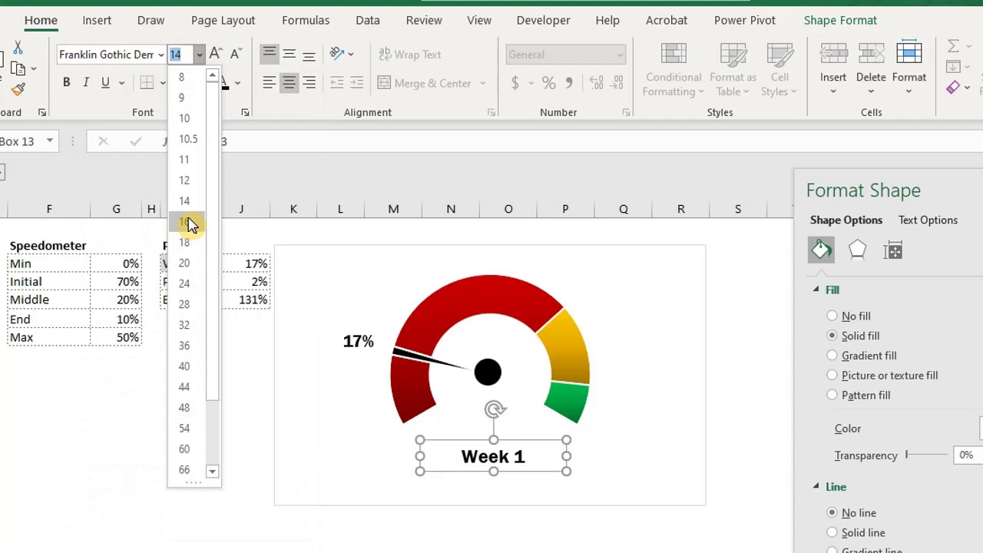
{"action": "left_click", "coordinate": [191, 222]}
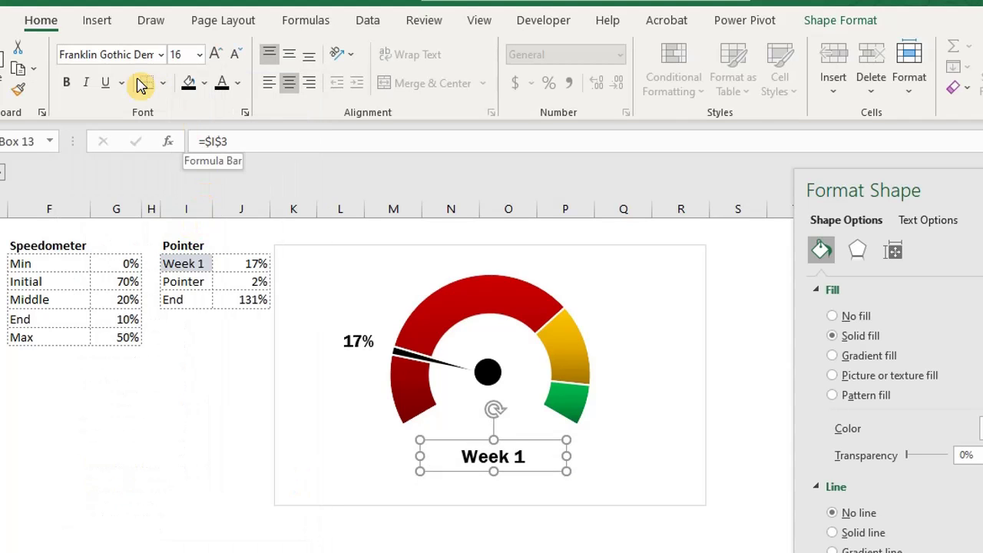
{"action": "left_click", "coordinate": [98, 22]}
Draw a solid black rectangle bar across the top of the chart
{"action": "left_click", "coordinate": [166, 91]}
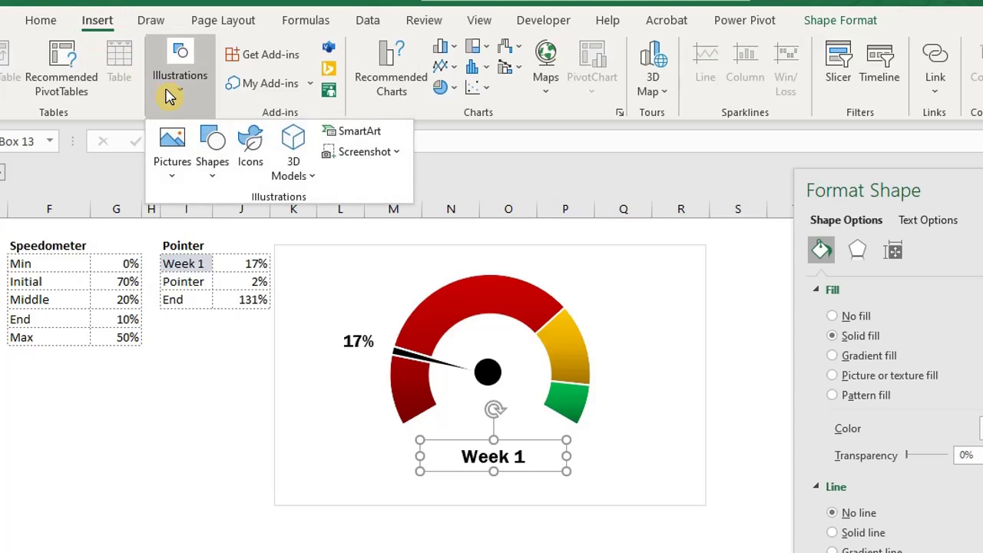
{"action": "left_click", "coordinate": [209, 181]}
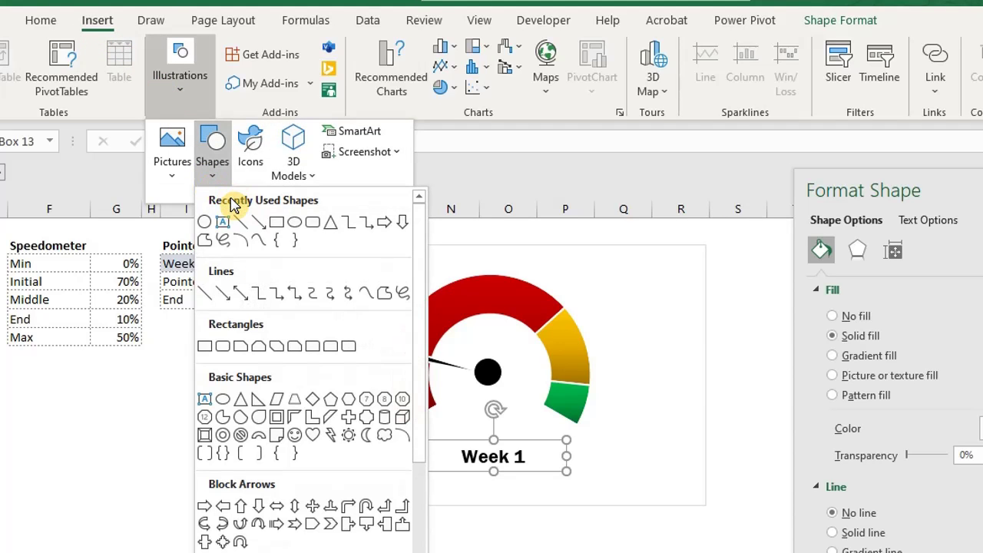
{"action": "left_click", "coordinate": [275, 223]}
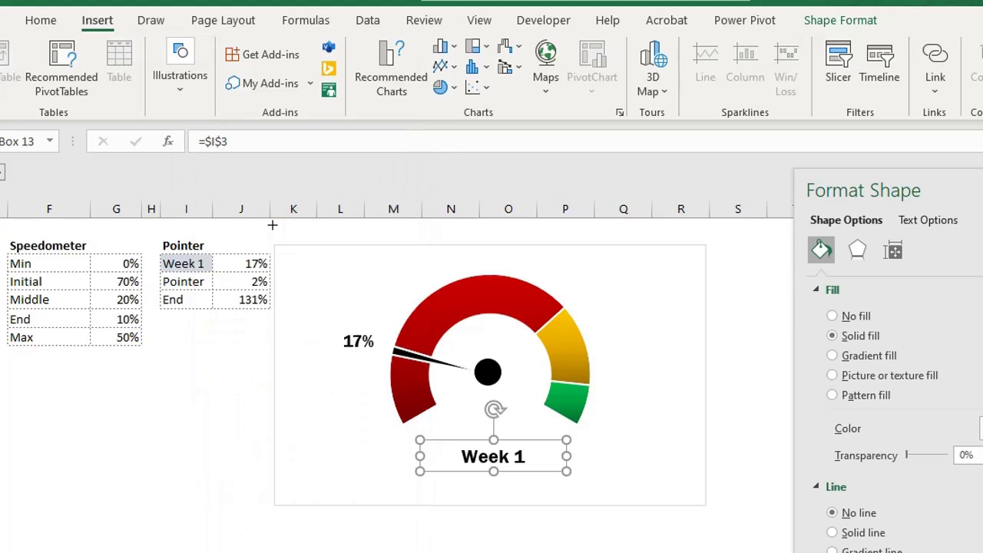
{"action": "left_click_drag", "start_coordinate": [275, 225], "coordinate": [704, 243]}
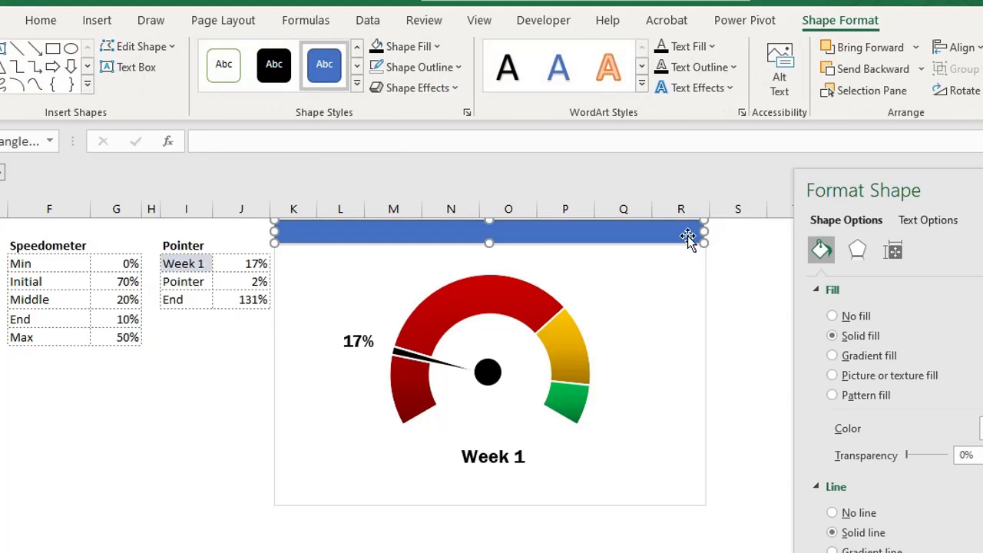
{"action": "left_click", "coordinate": [275, 66]}
Type 'Fund Raising Project' in the bar and centre it
{"action": "type", "text": "Fund"}
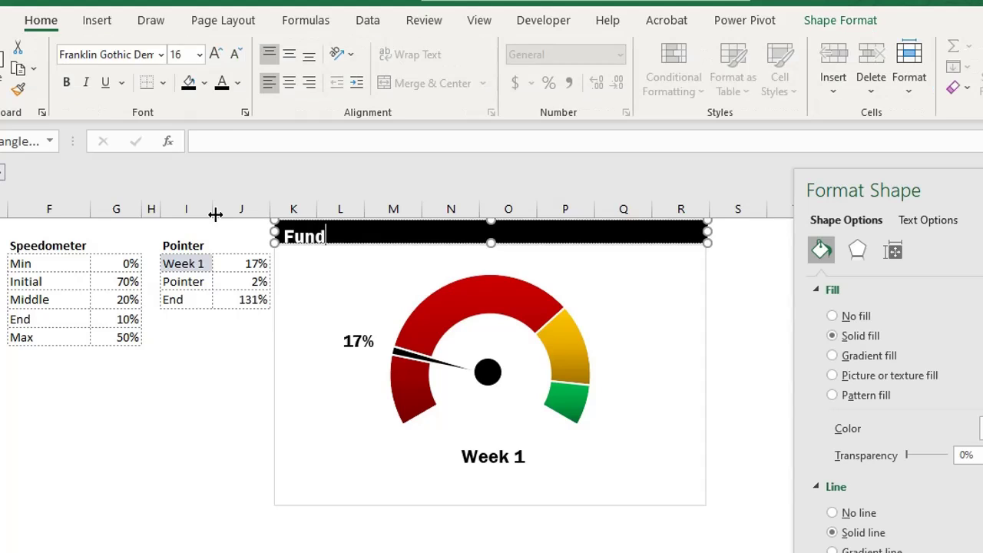
{"action": "type", "text": " Raising Project"}
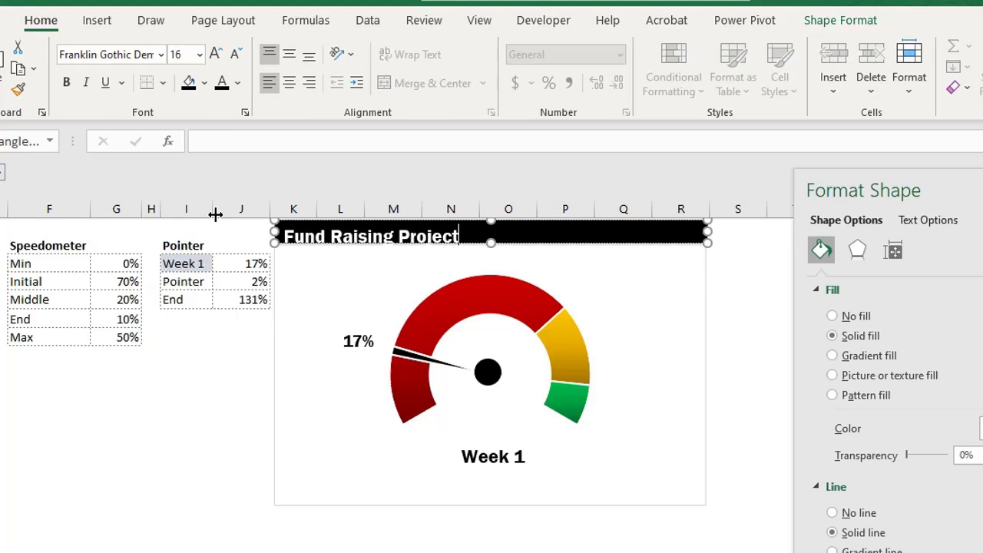
{"action": "left_click", "coordinate": [289, 83]}
{"action": "key", "text": "Escape"}
{"action": "key", "text": "Escape"}
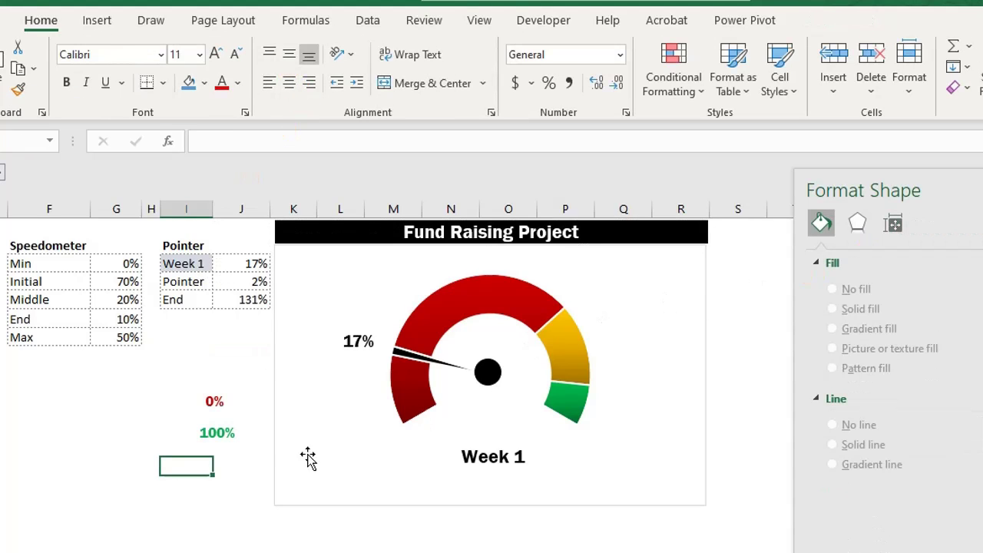
Move the red 0% marker under the gauge's left end and the green 100% marker under its right end
{"action": "left_click", "coordinate": [223, 402]}
{"action": "left_click_drag", "start_coordinate": [218, 402], "coordinate": [441, 406]}
{"action": "left_click", "coordinate": [219, 430]}
{"action": "left_click_drag", "start_coordinate": [225, 424], "coordinate": [556, 414]}
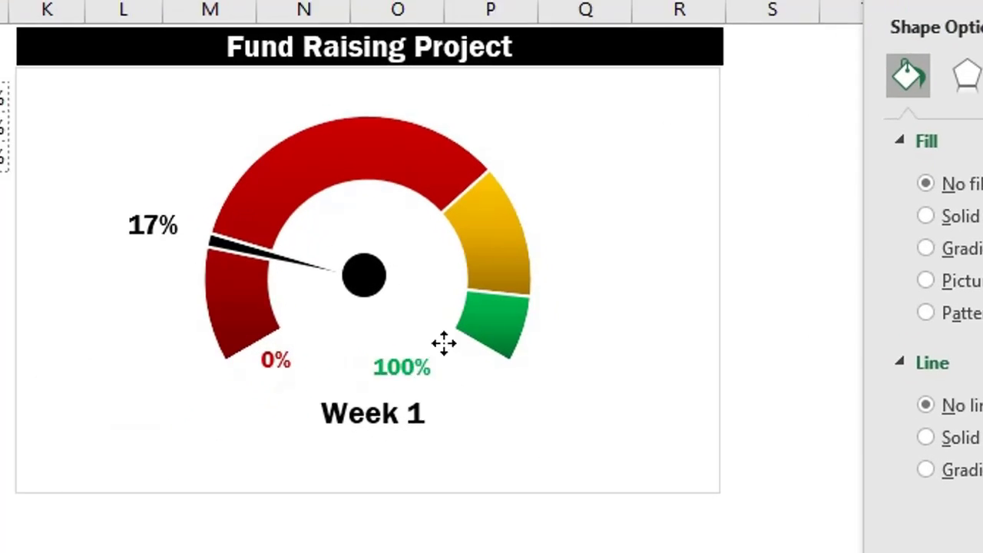
{"action": "left_click_drag", "start_coordinate": [473, 338], "coordinate": [478, 333]}
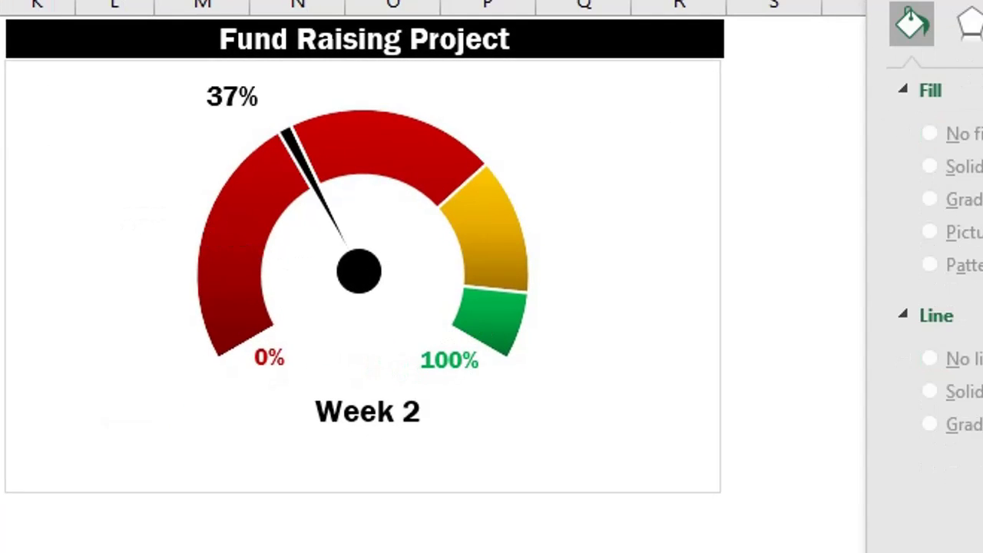